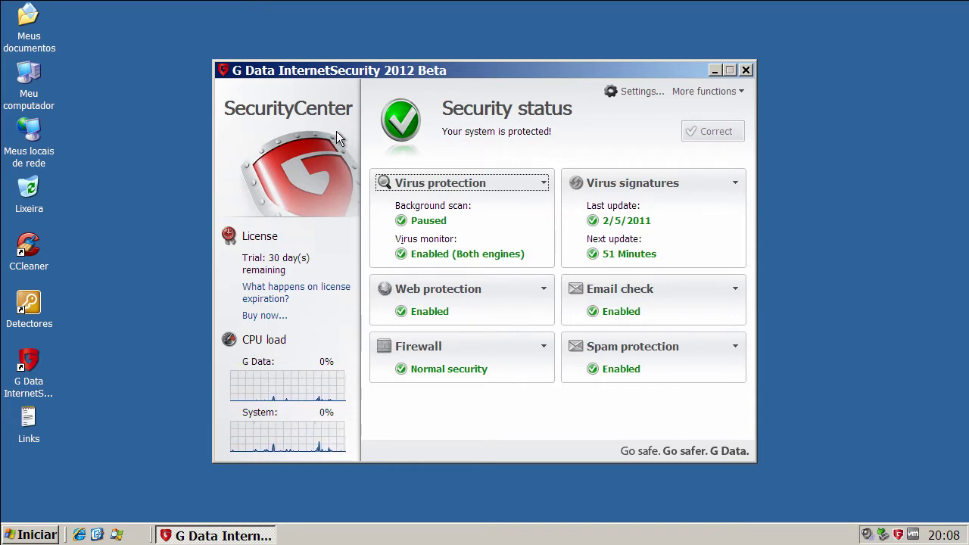
Step: Update the virus signatures, dismiss the finished update report and close the SecurityCenter
left_click(733, 185)
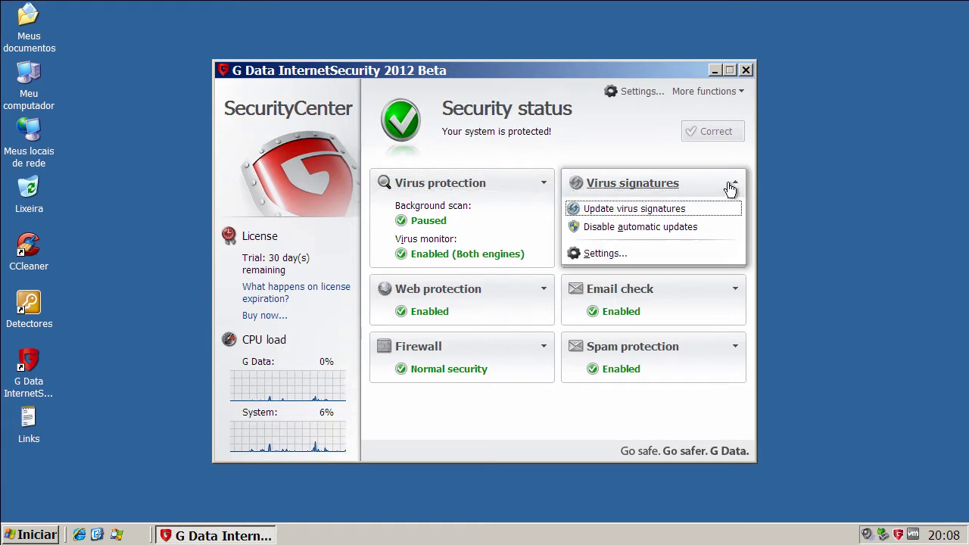
left_click(674, 210)
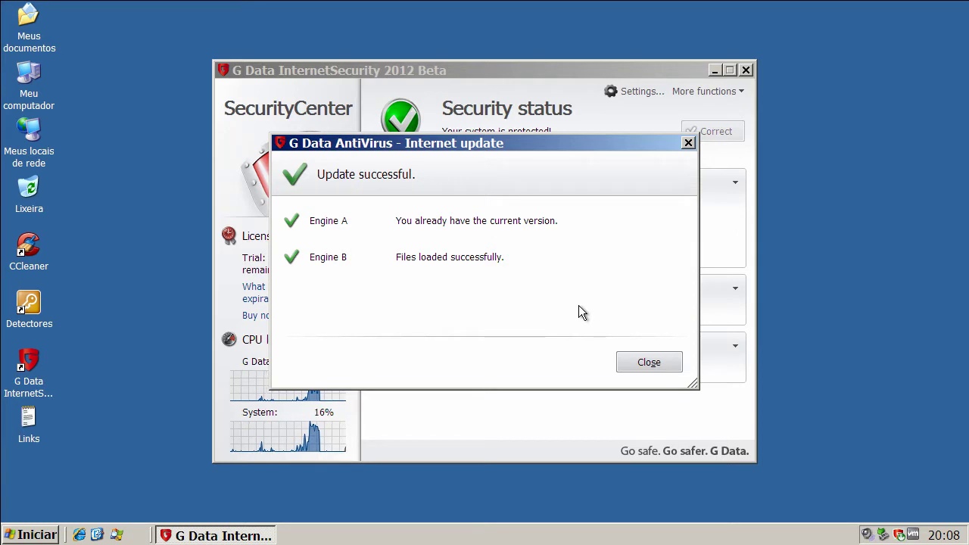
left_click(646, 367)
left_click(646, 365)
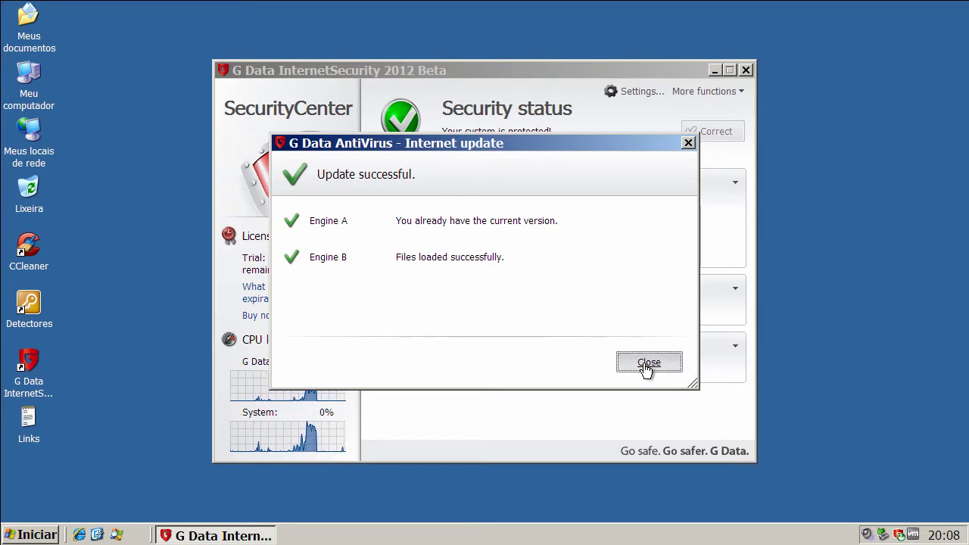
left_click(747, 69)
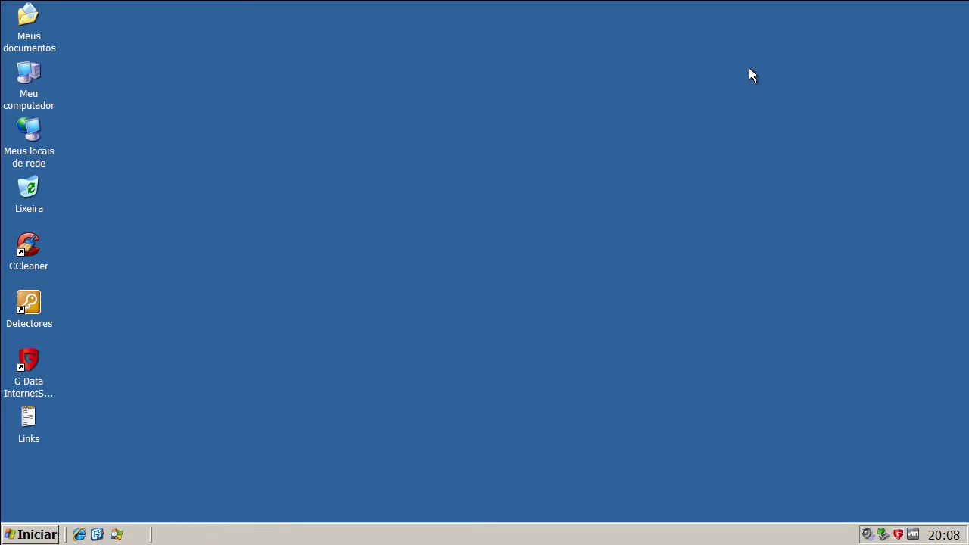
Step: Switch to Process Explorer and examine the memory use of each G Data Software AG process, minimizing it when done
left_click(117, 534)
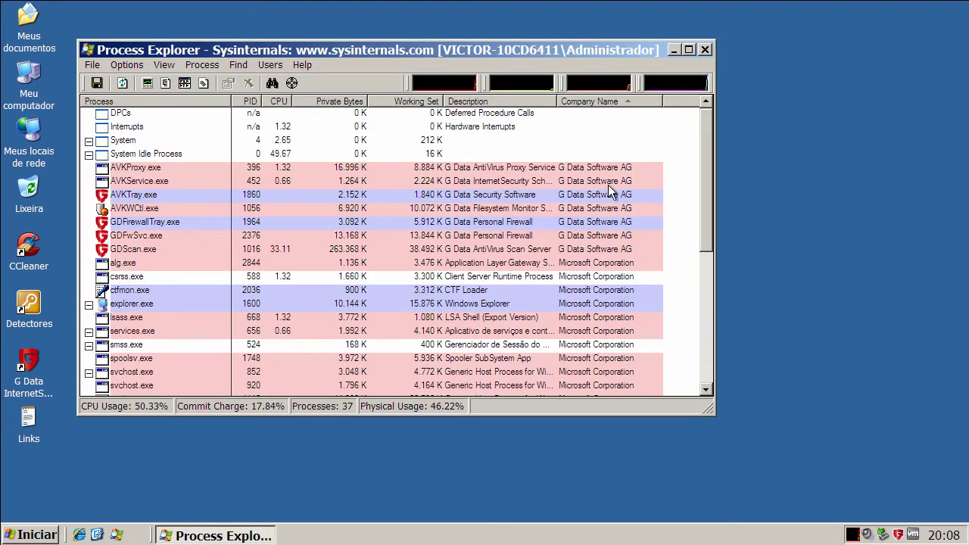
left_click(589, 168)
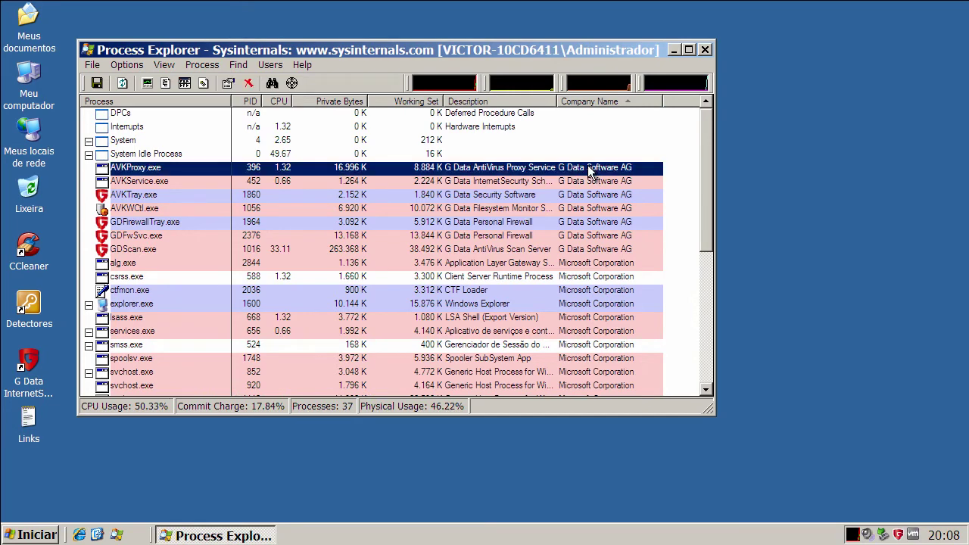
left_click(441, 184)
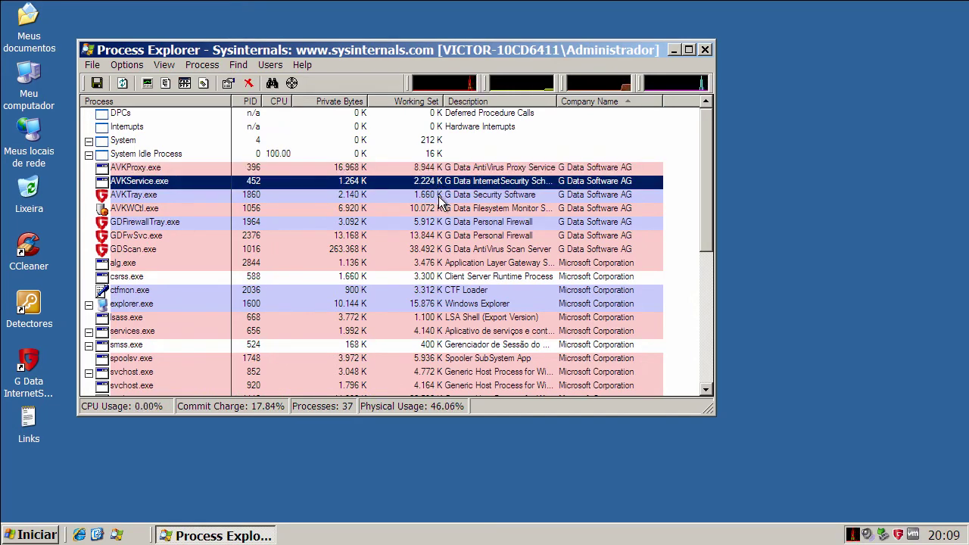
left_click(437, 194)
left_click(439, 208)
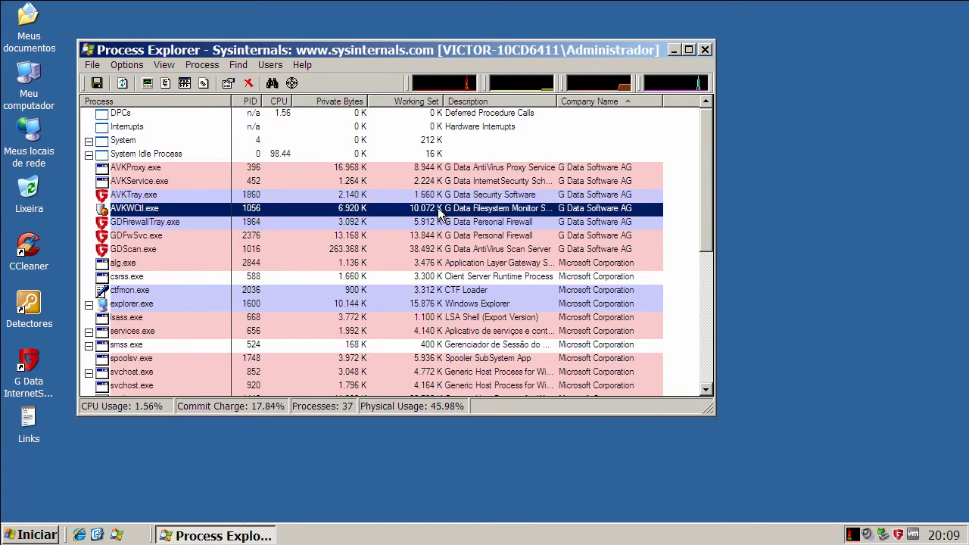
left_click(443, 222)
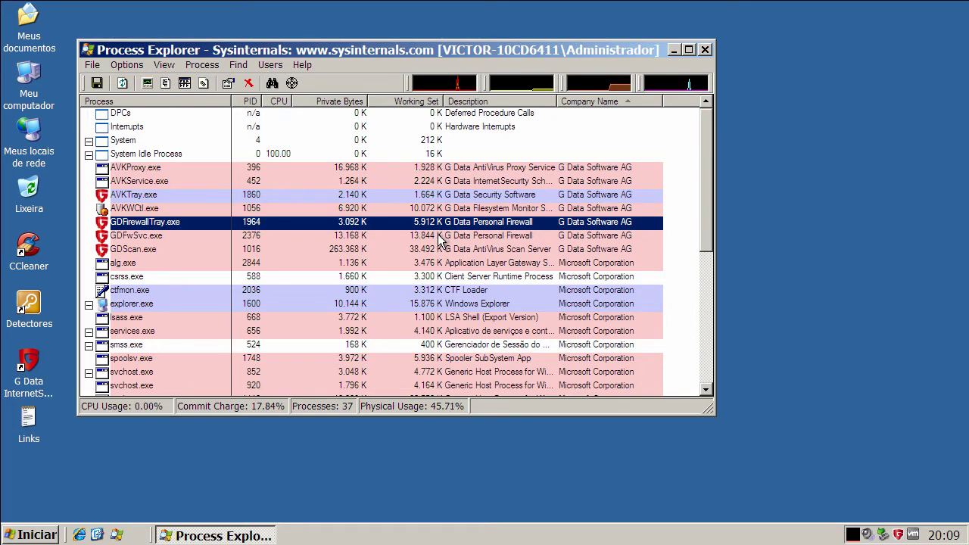
left_click(443, 237)
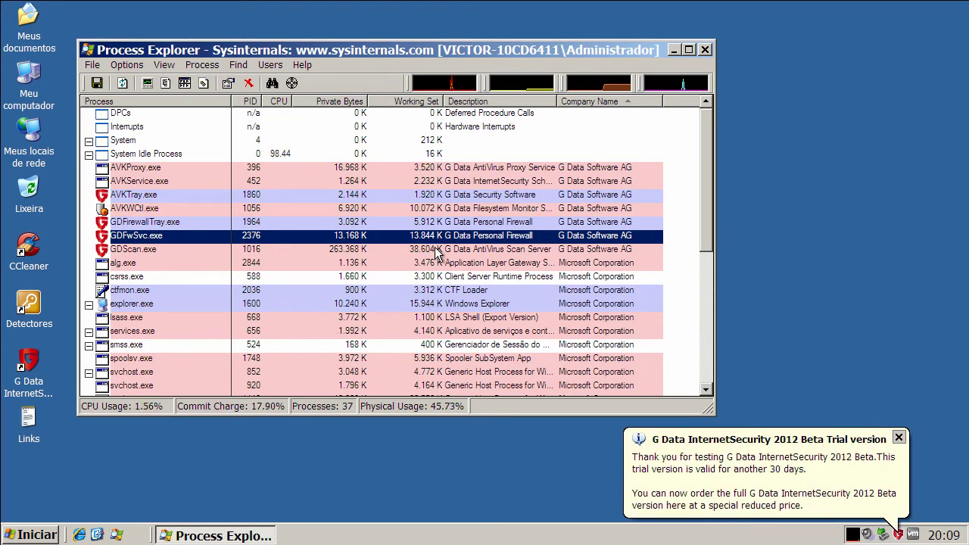
left_click(436, 249)
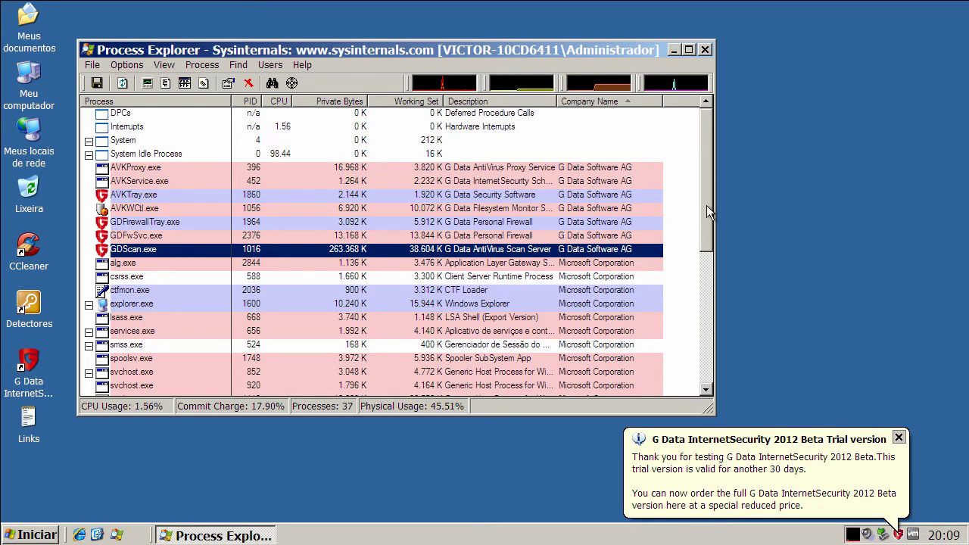
left_click(429, 172)
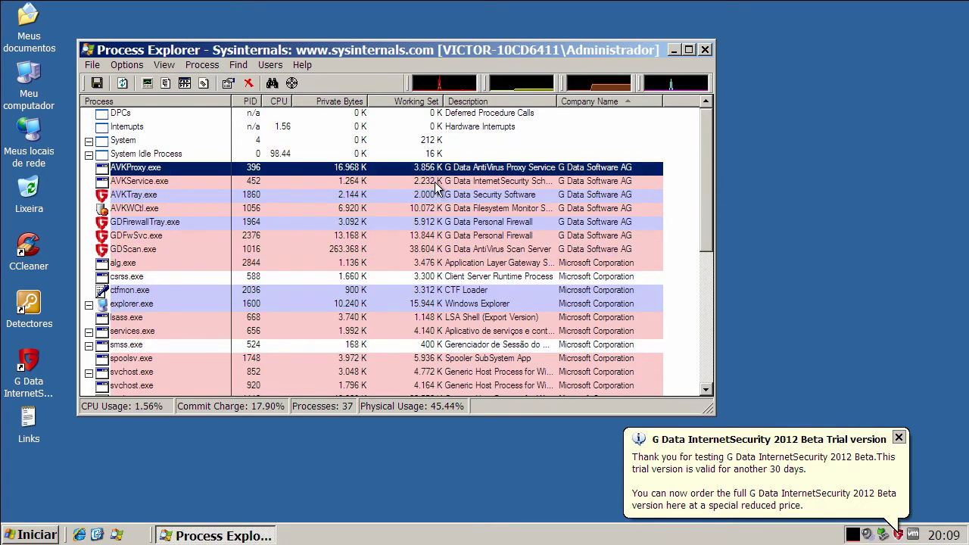
left_click(433, 183)
left_click(439, 195)
left_click(446, 209)
left_click(447, 224)
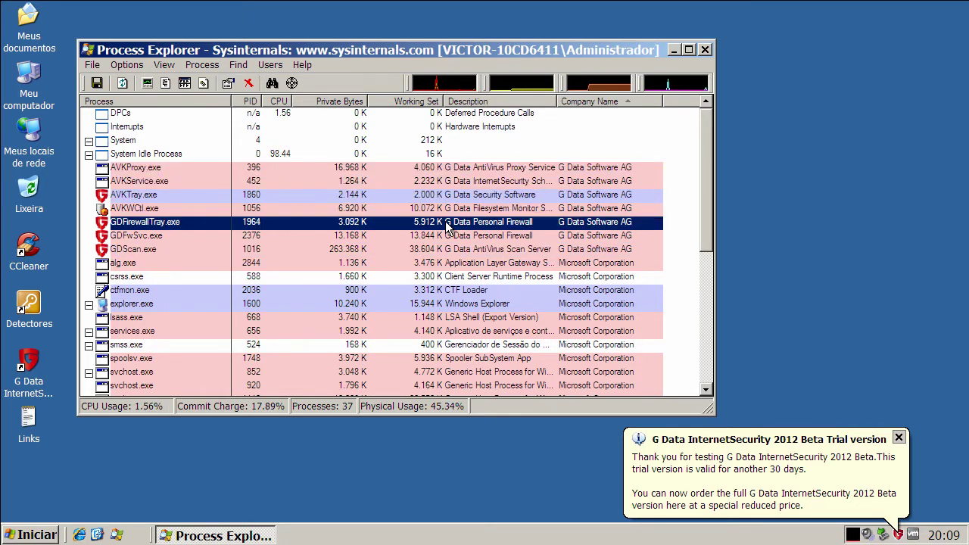
left_click(449, 237)
left_click(449, 250)
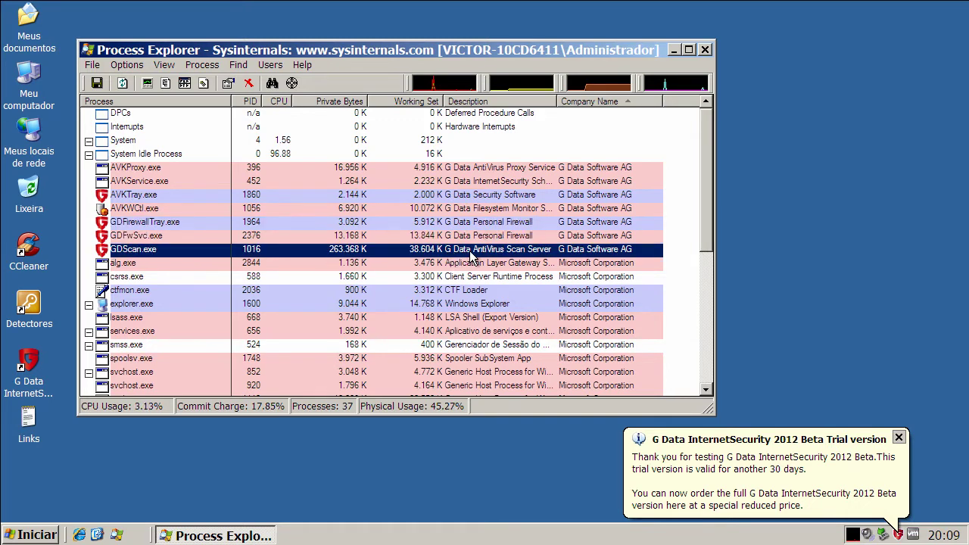
left_click(469, 237)
left_click(467, 209)
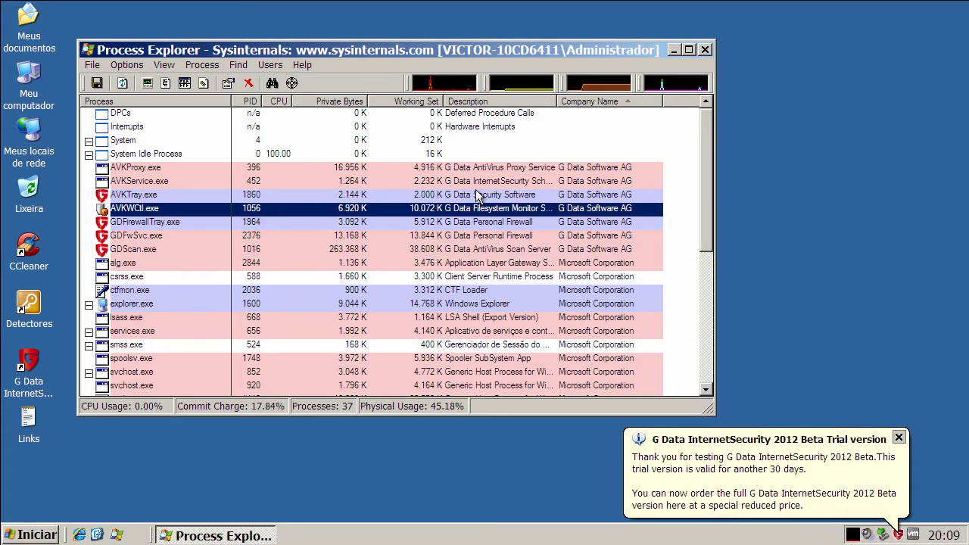
left_click(477, 168)
left_click(673, 50)
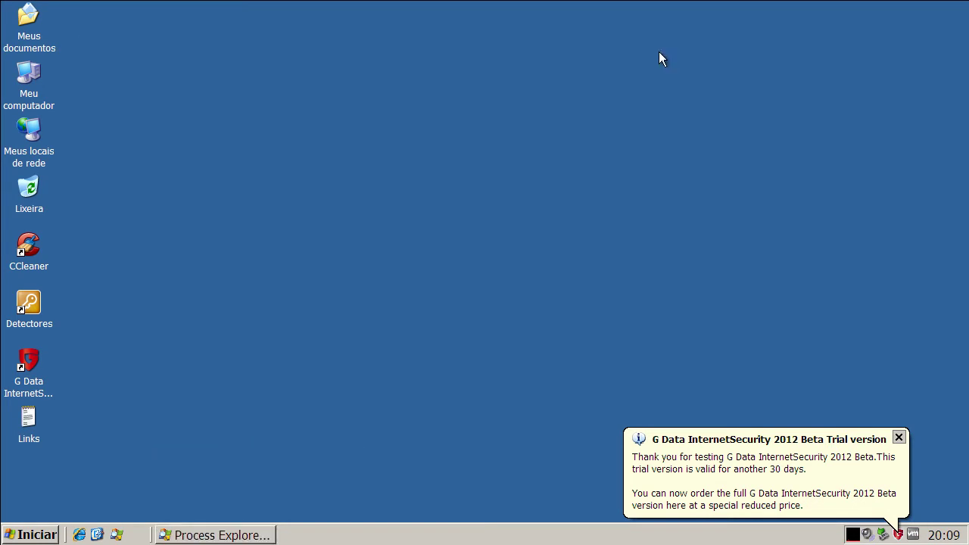
Step: Dismiss the trial notification and copy the link ending in Comprovante002526-DOC.exe from the Links file
left_click(898, 438)
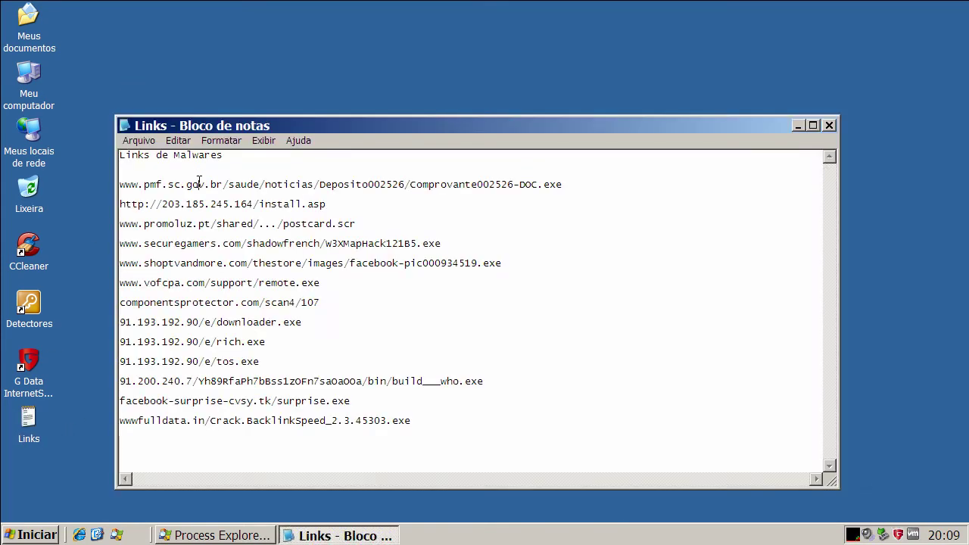
double_click(197, 185)
right_click(199, 184)
left_click(241, 227)
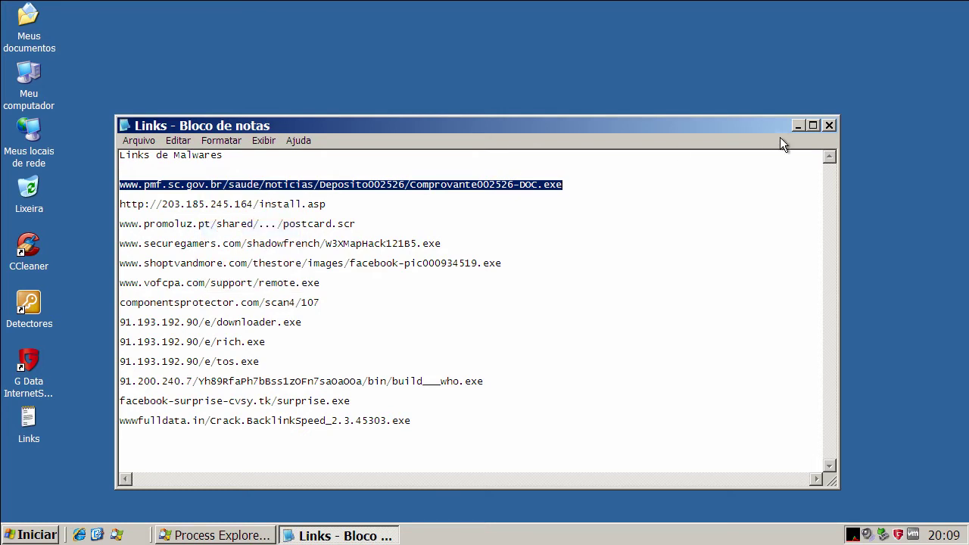
left_click(797, 125)
left_click(96, 535)
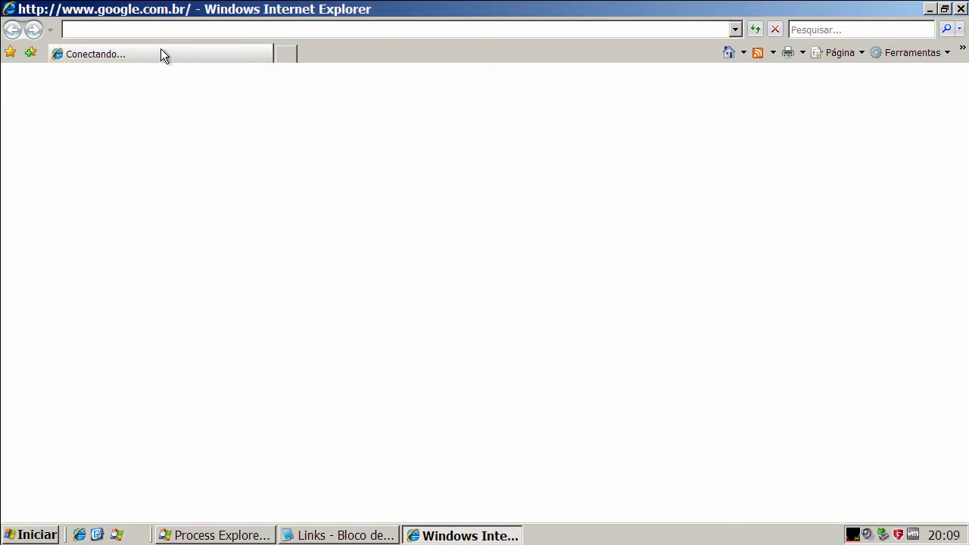
left_click(160, 29)
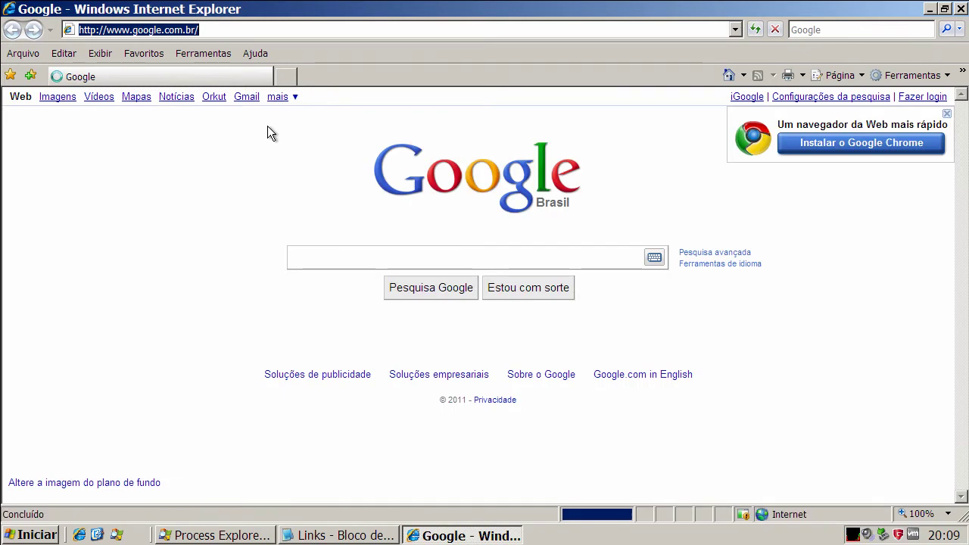
left_click(946, 113)
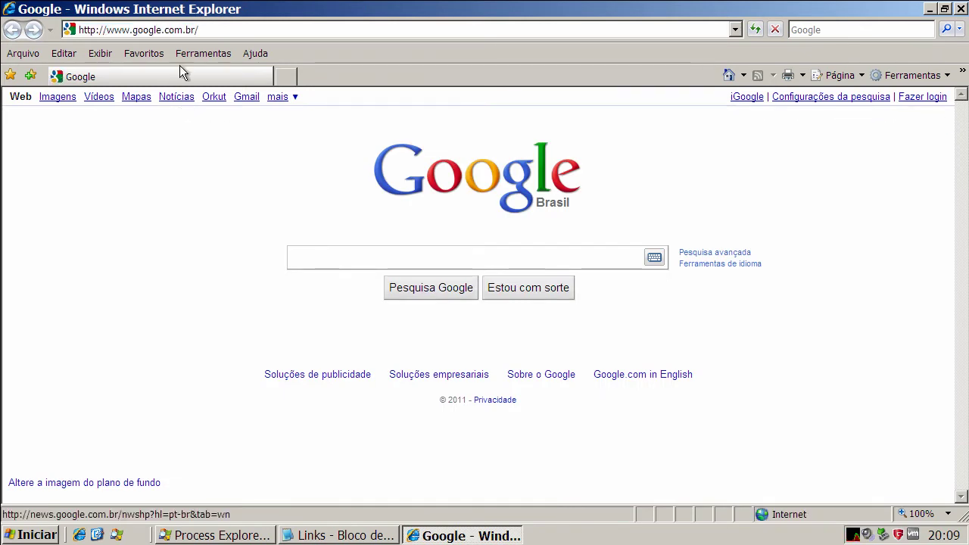
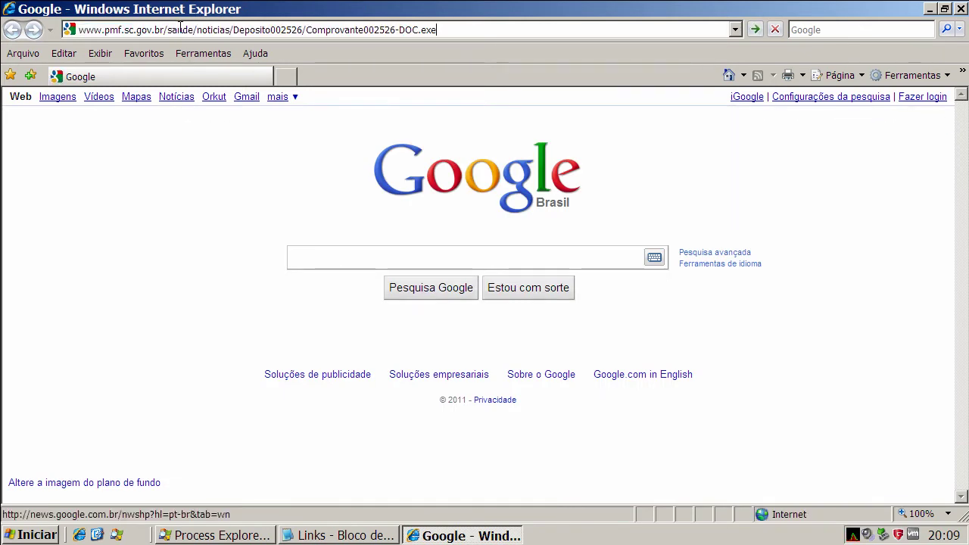
key("Return")
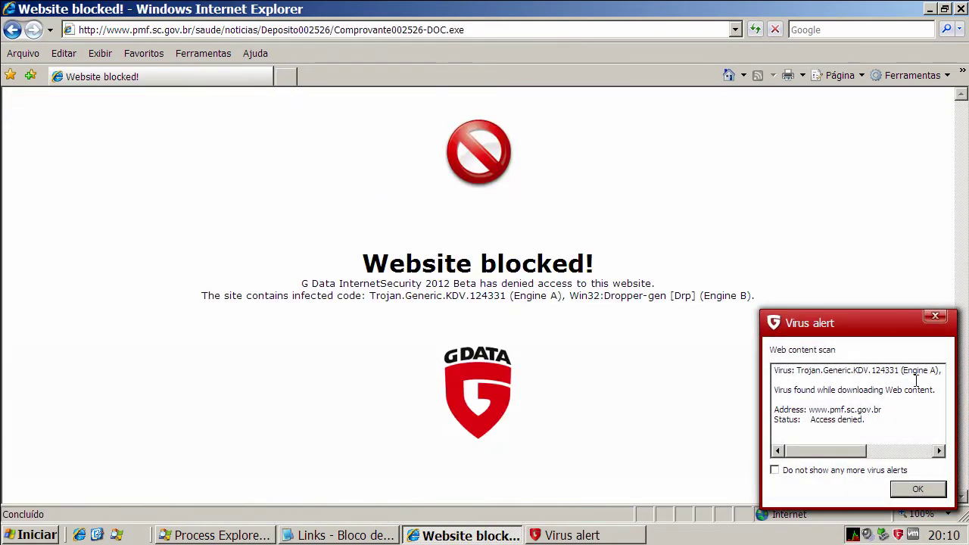
Step: Dismiss the virus alert and return the browser to its home page
left_click(927, 490)
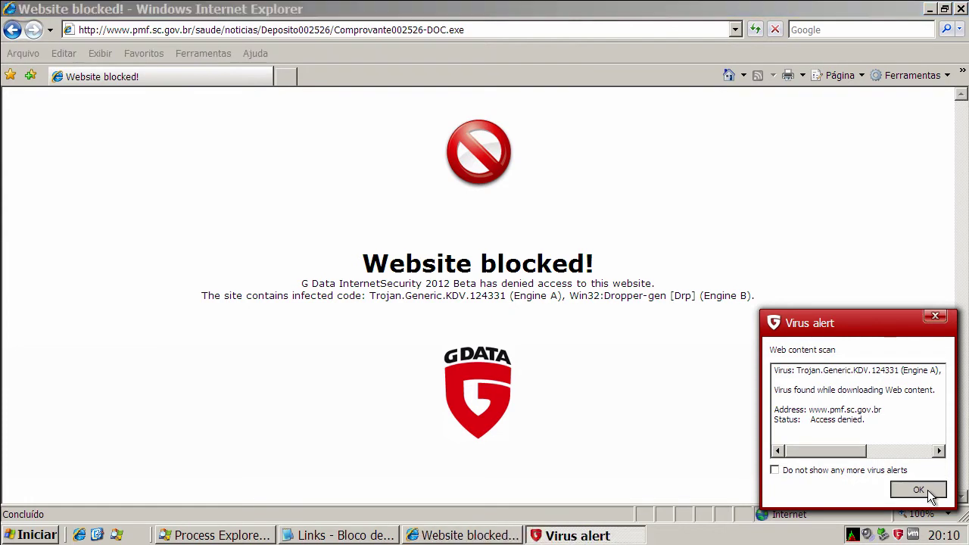
left_click(927, 489)
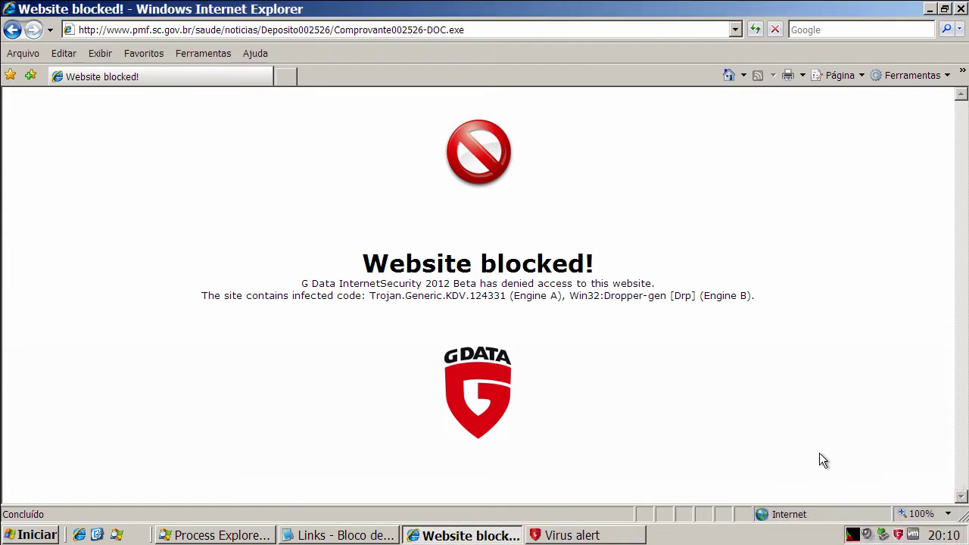
left_click(729, 75)
left_click(366, 537)
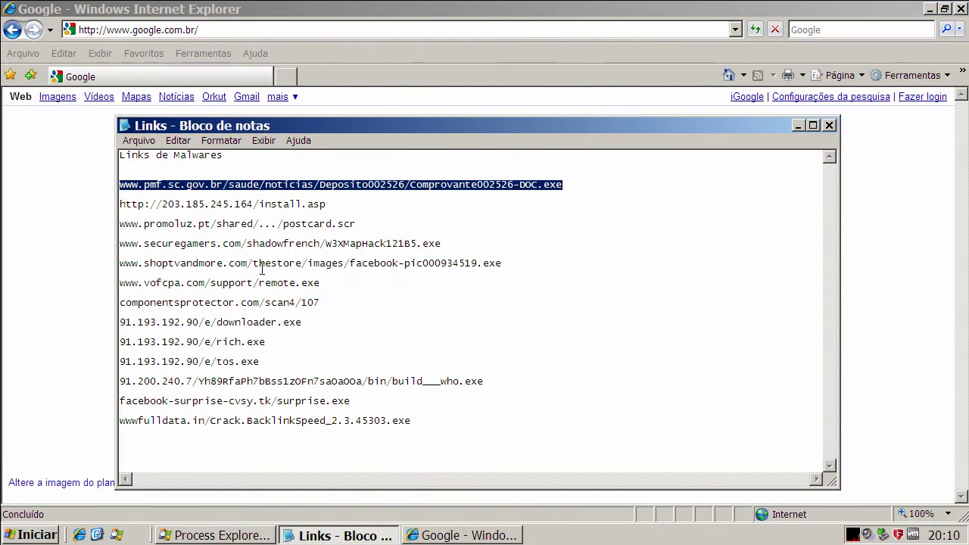
double_click(257, 206)
right_click(259, 206)
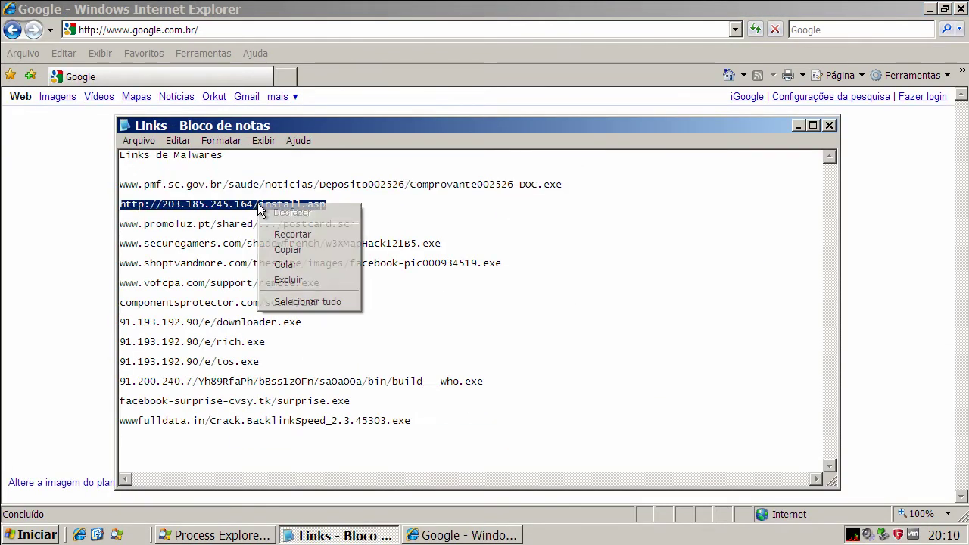
left_click(287, 249)
left_click(192, 30)
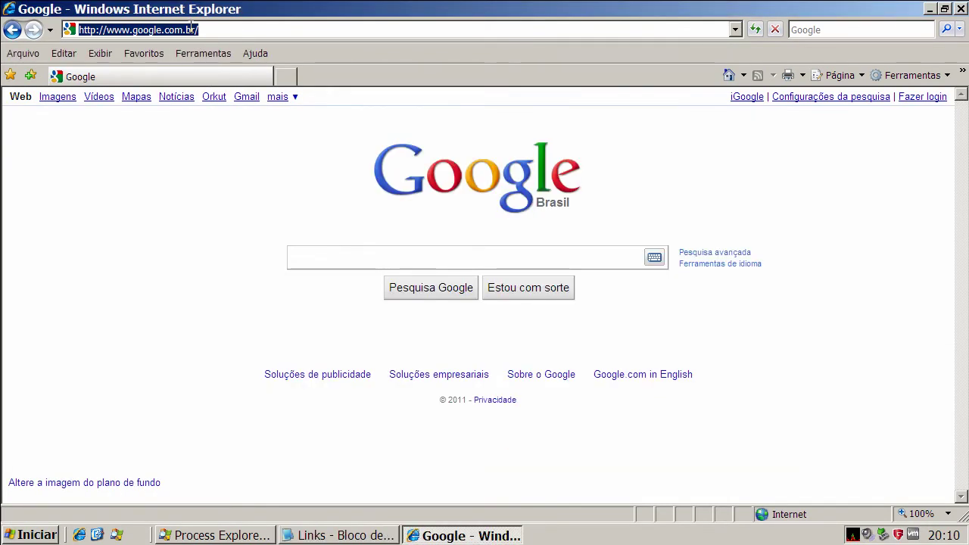
key("ctrl+v")
key("Return")
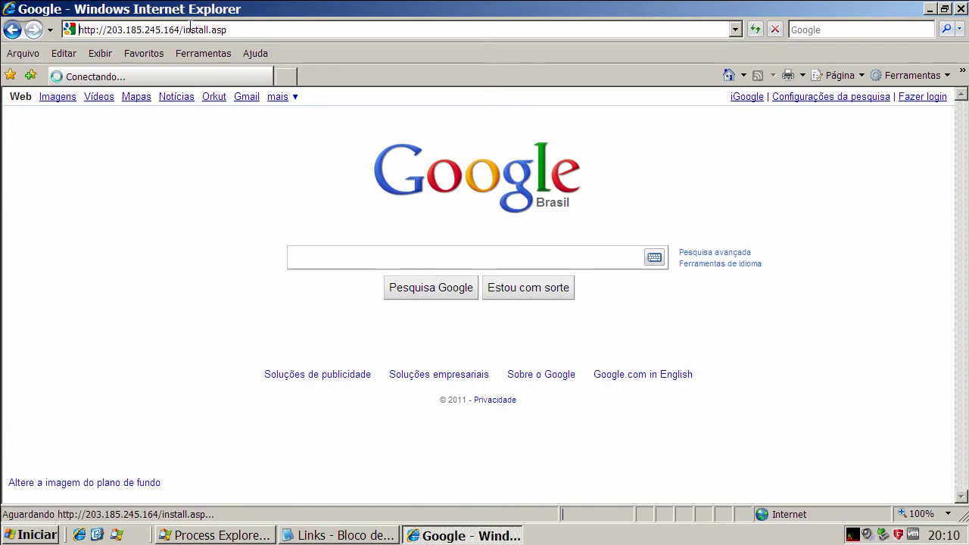
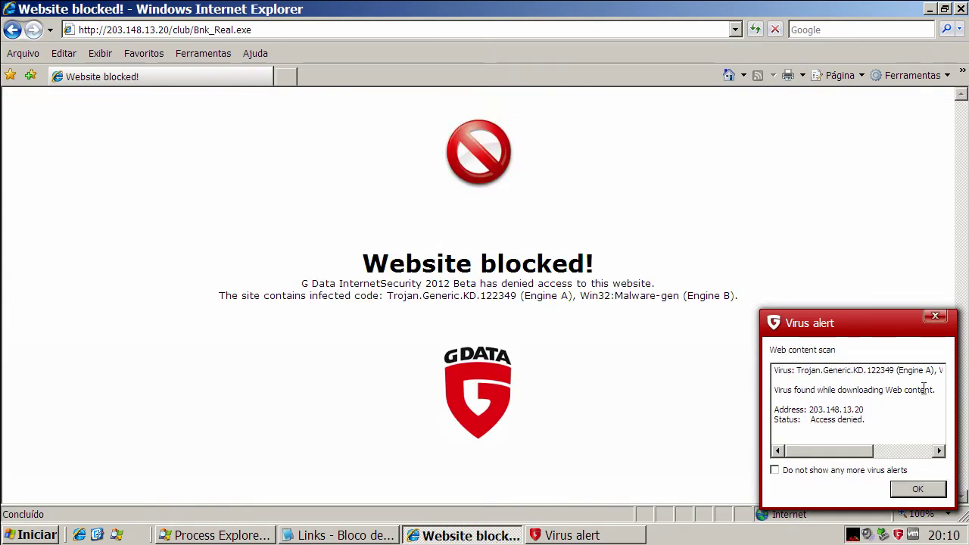
Step: Read the full detection line in the virus alert and dismiss the alert
left_click_drag(863, 452, 912, 454)
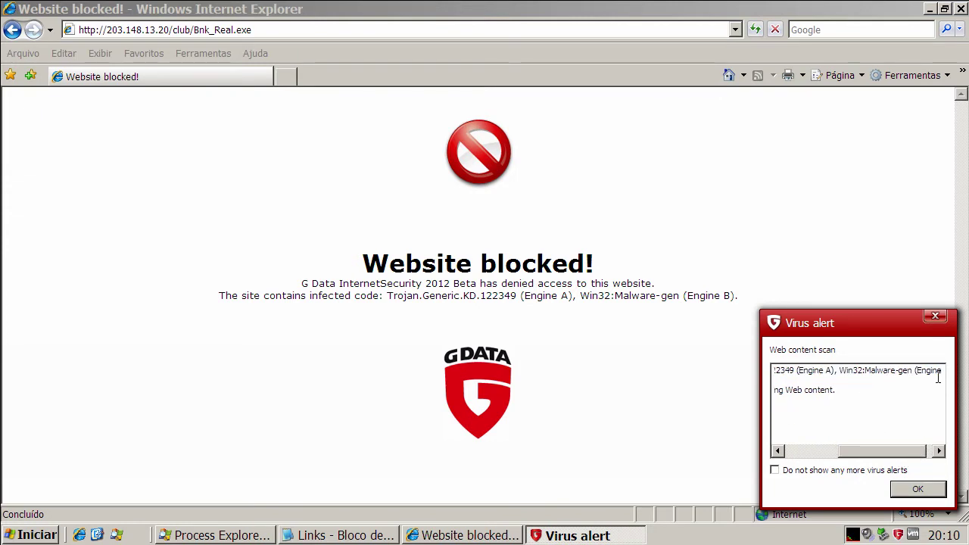
left_click(939, 451)
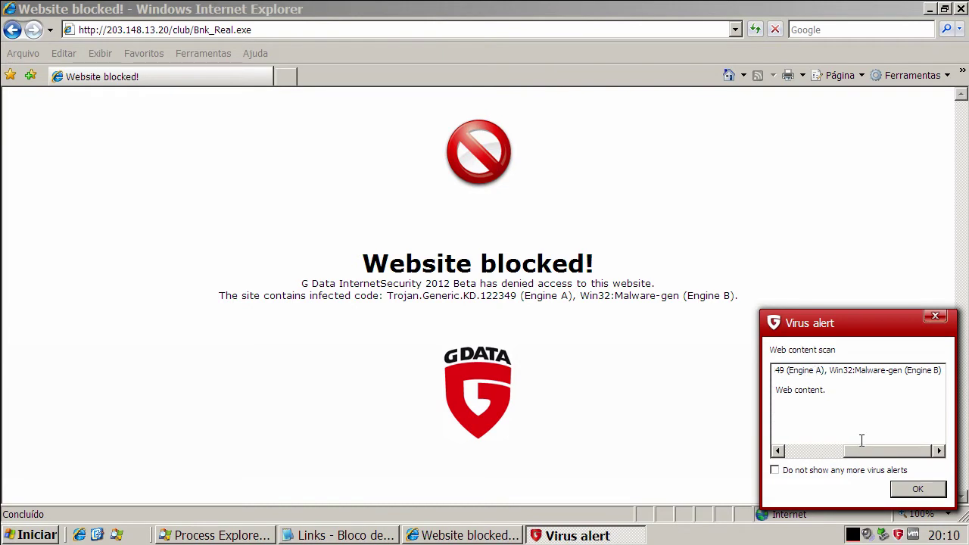
left_click_drag(862, 452, 914, 451)
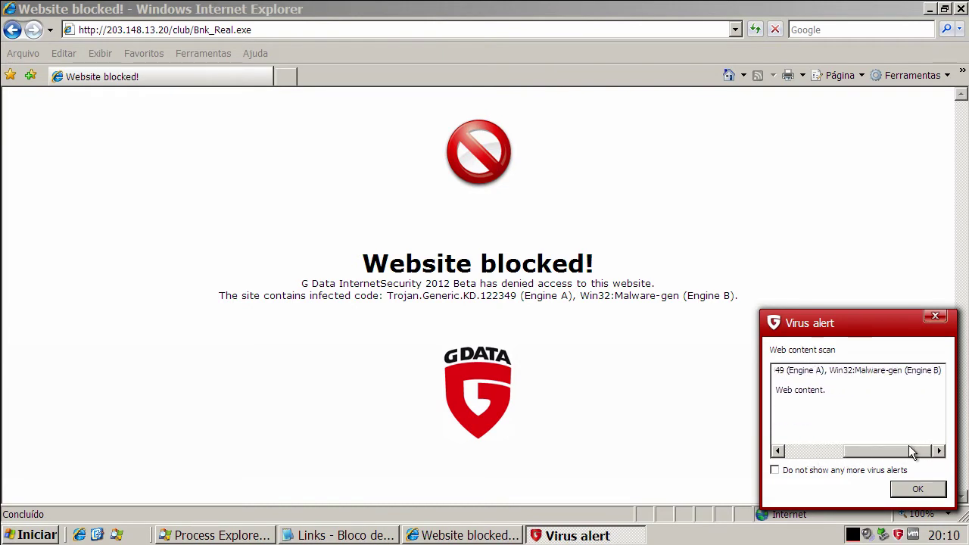
left_click(918, 491)
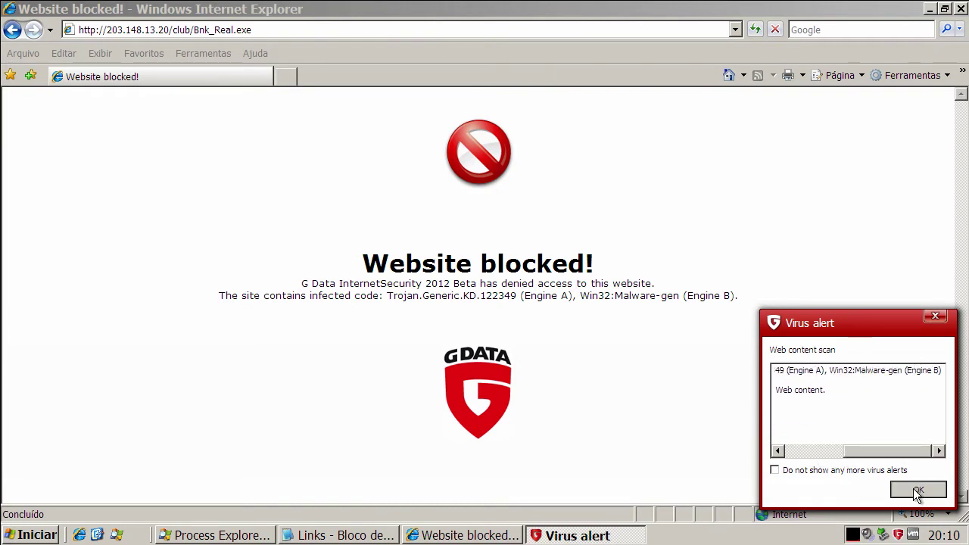
Step: Return the browser to its home page and bring up the malware list in the Links file
left_click(729, 75)
left_click(337, 535)
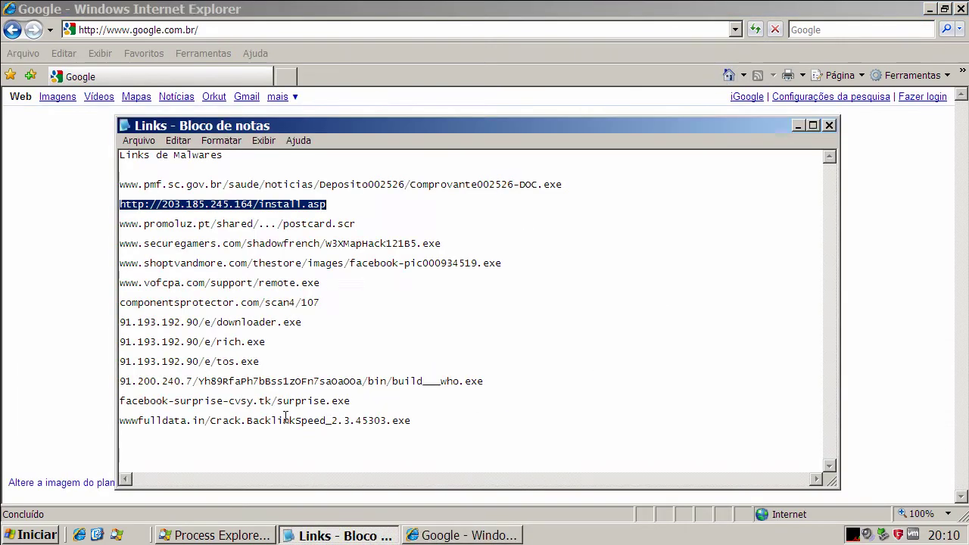
double_click(219, 223)
right_click(219, 223)
left_click(256, 264)
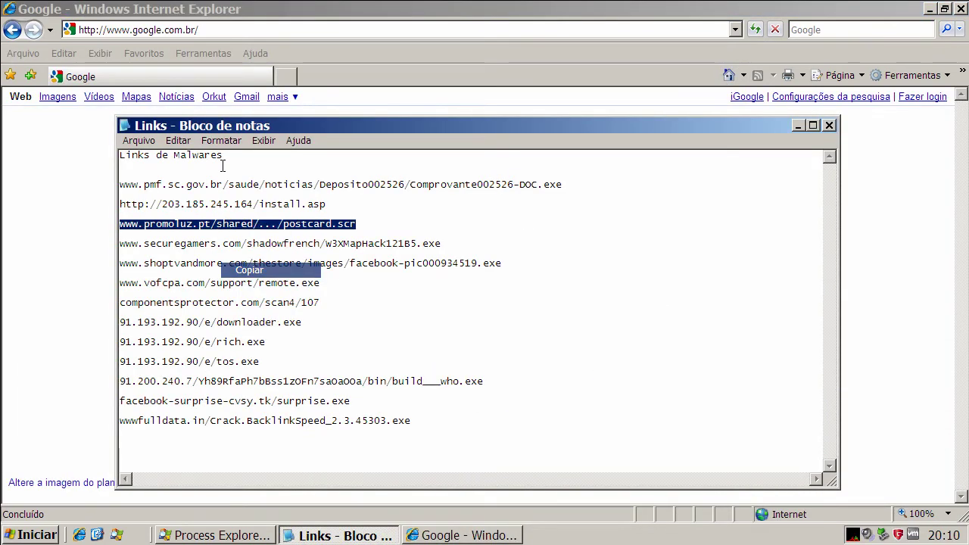
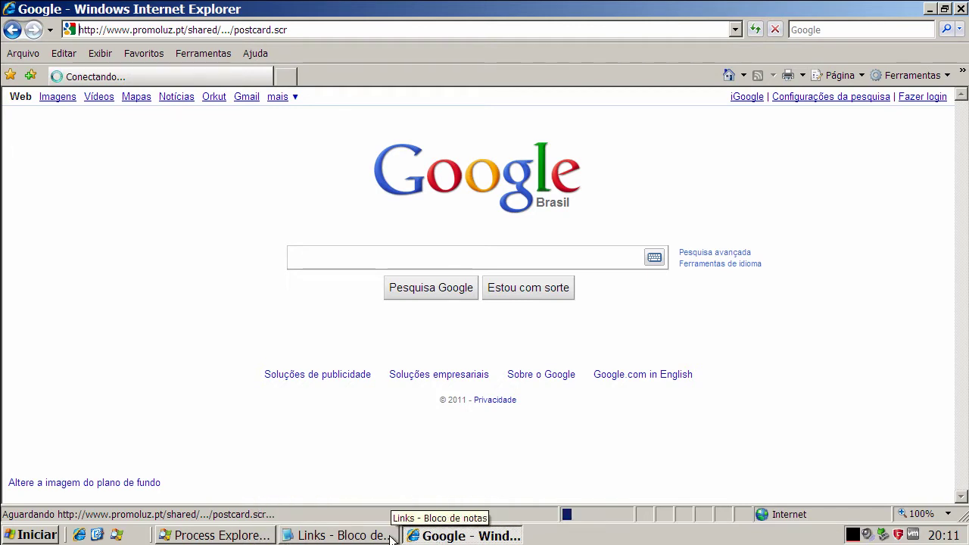
left_click(322, 535)
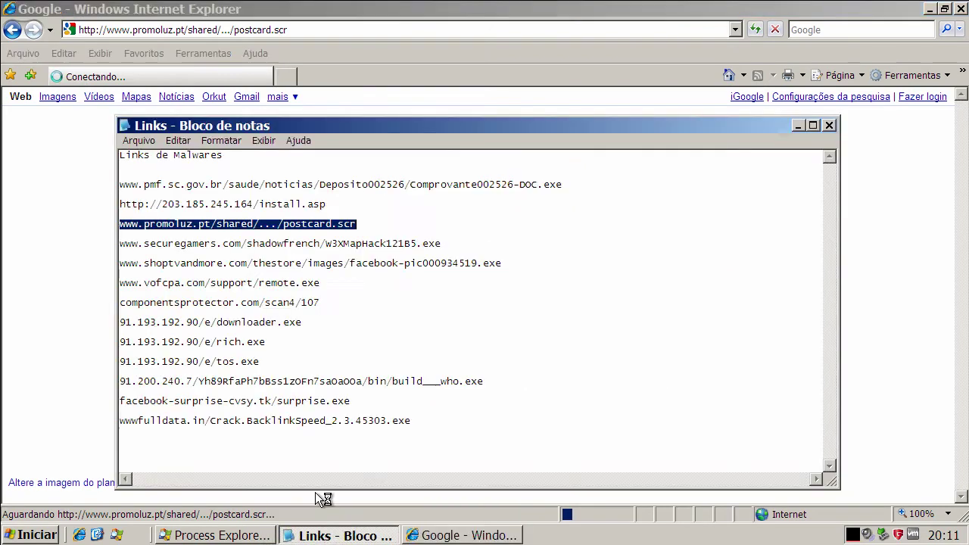
double_click(235, 246)
double_click(237, 246)
right_click(237, 248)
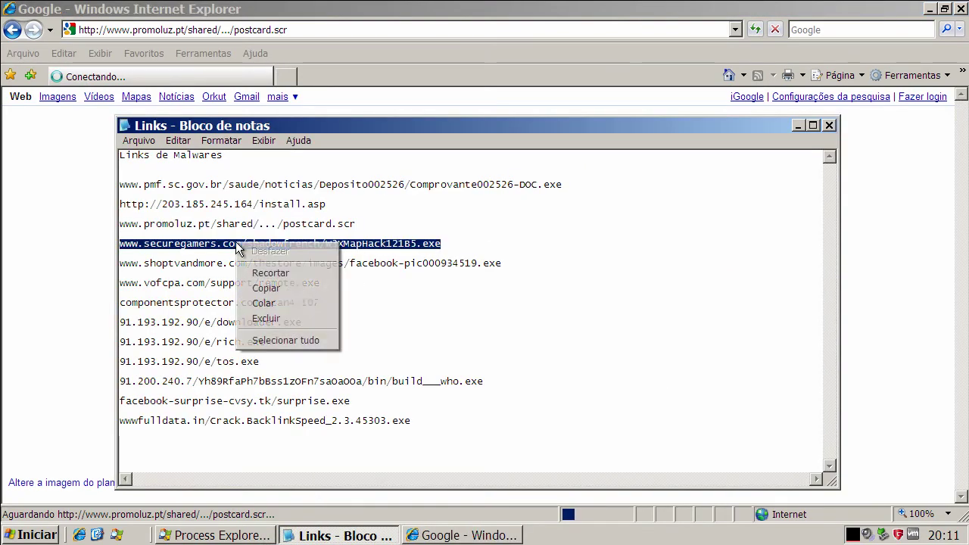
left_click(266, 287)
left_click(797, 125)
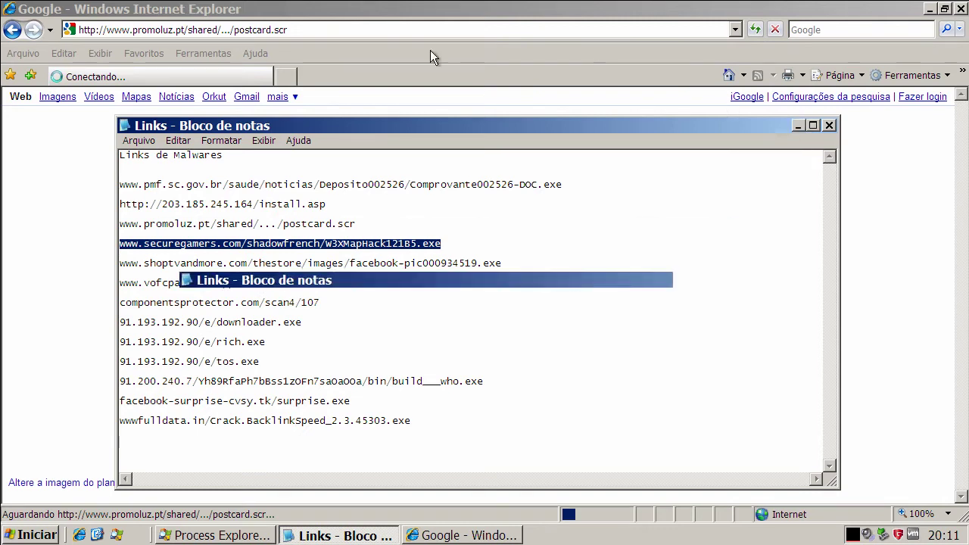
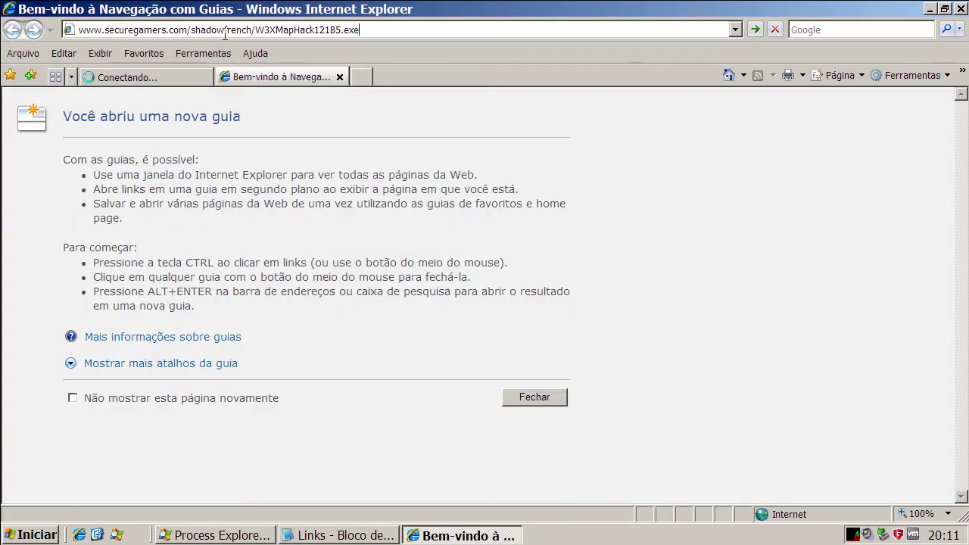
key("Return")
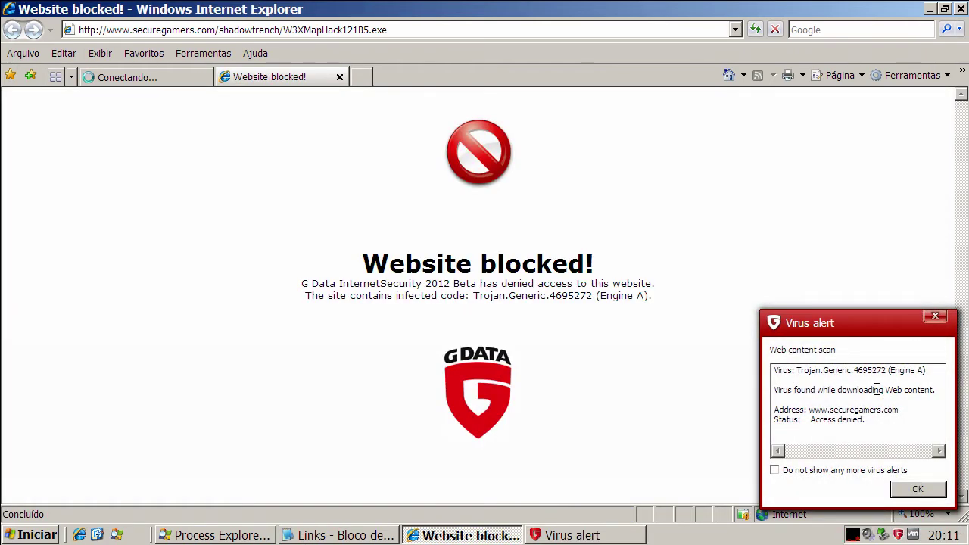
Step: Dismiss the virus alerts for both sites and close the second browser tab
left_click(918, 488)
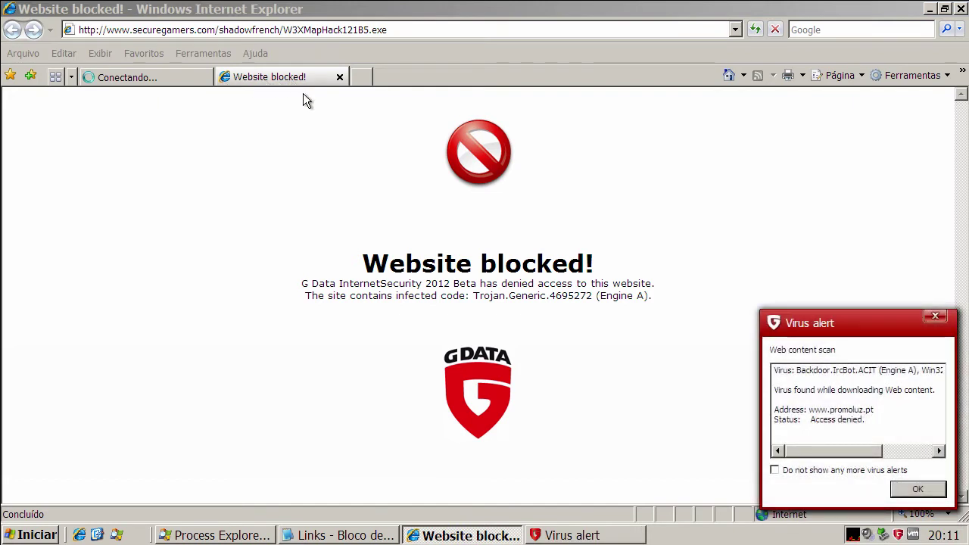
left_click(917, 490)
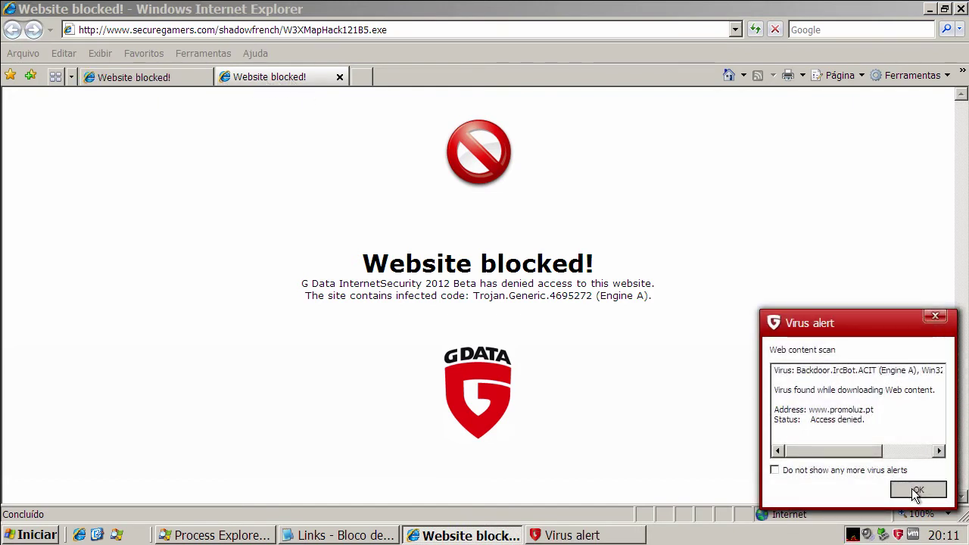
left_click(340, 78)
left_click(336, 535)
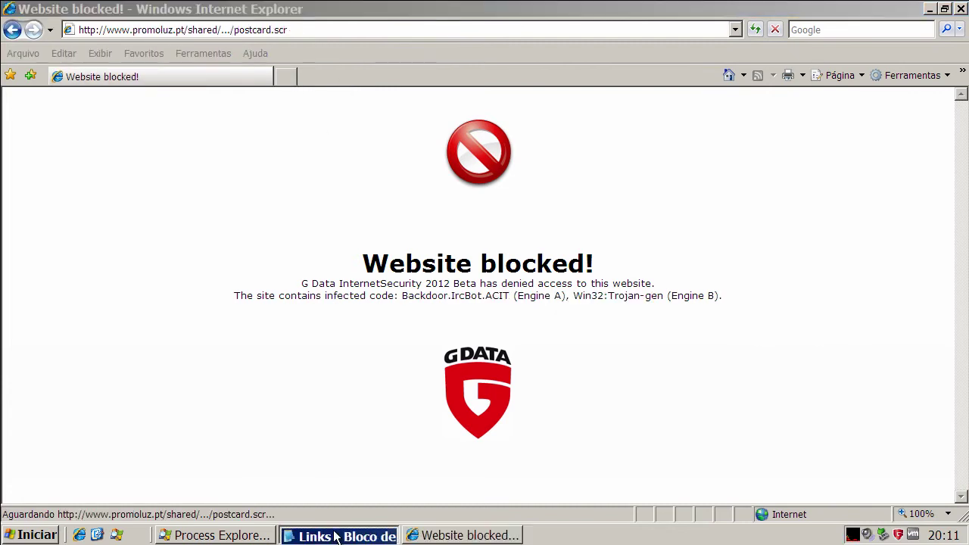
left_click(189, 263)
key("Home")
key("shift+End")
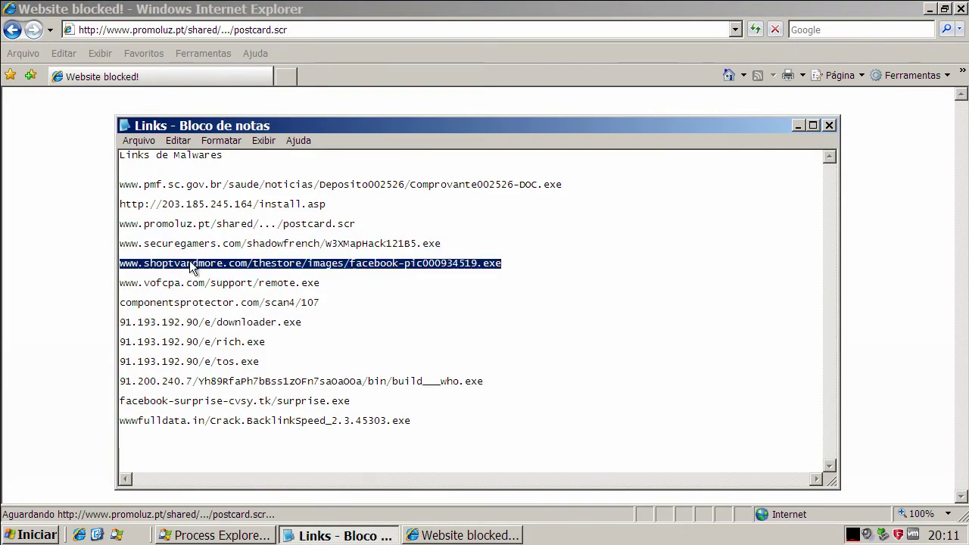
right_click(190, 263)
left_click(216, 308)
left_click(301, 26)
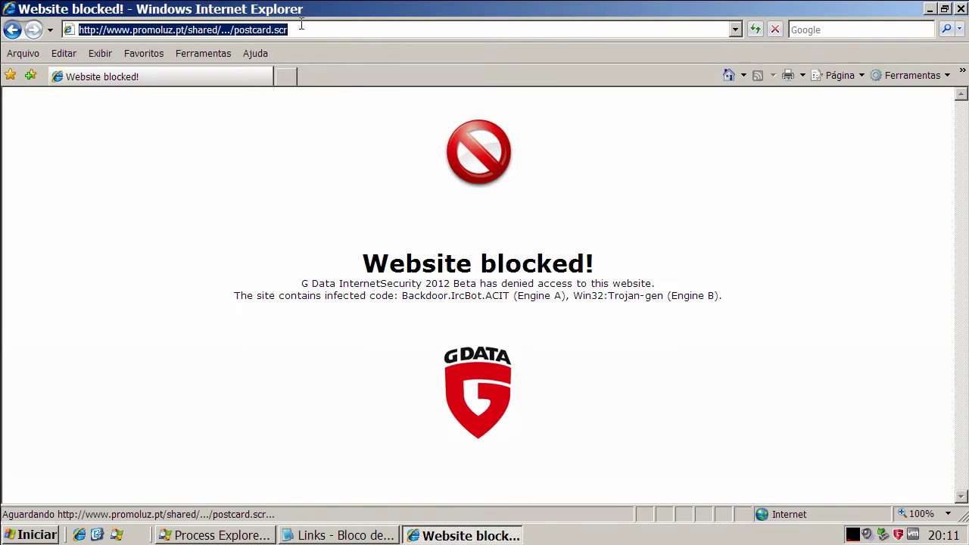
left_click(729, 75)
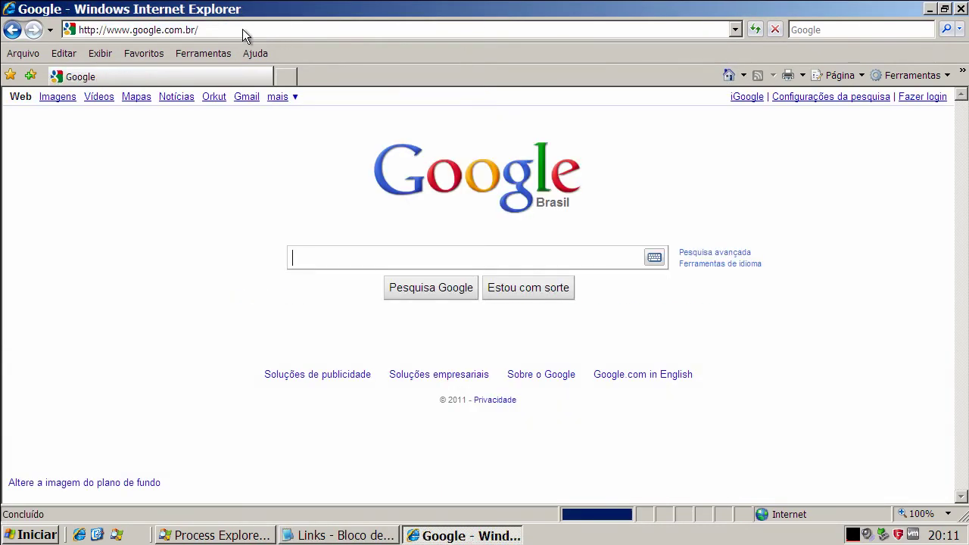
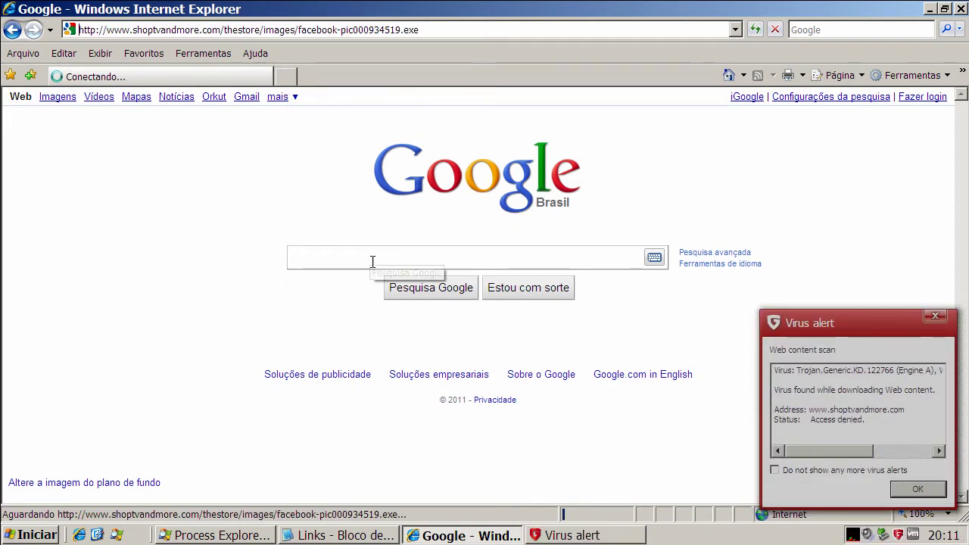
Step: Dismiss the virus alert, return the browser to its home page and bring up the Links file
left_click(919, 493)
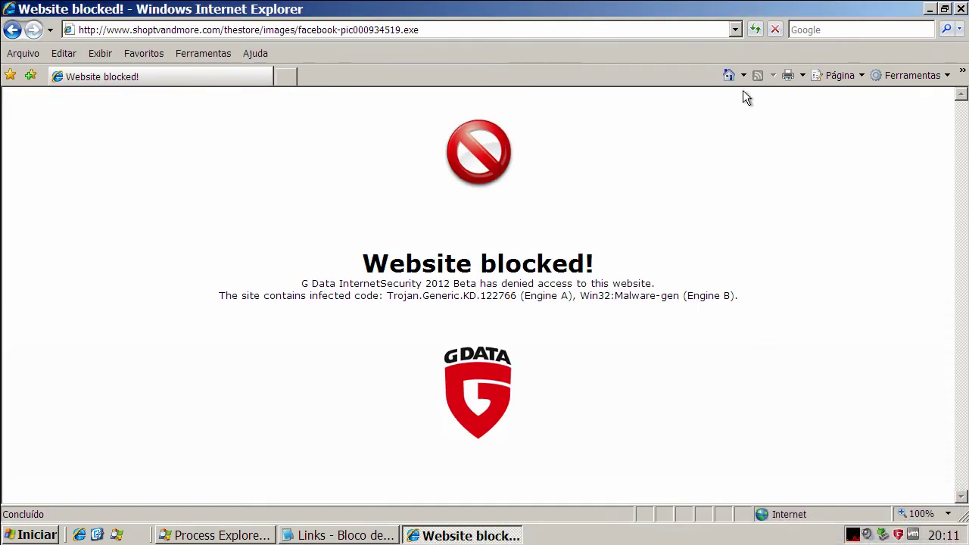
left_click(729, 75)
key("alt+Tab")
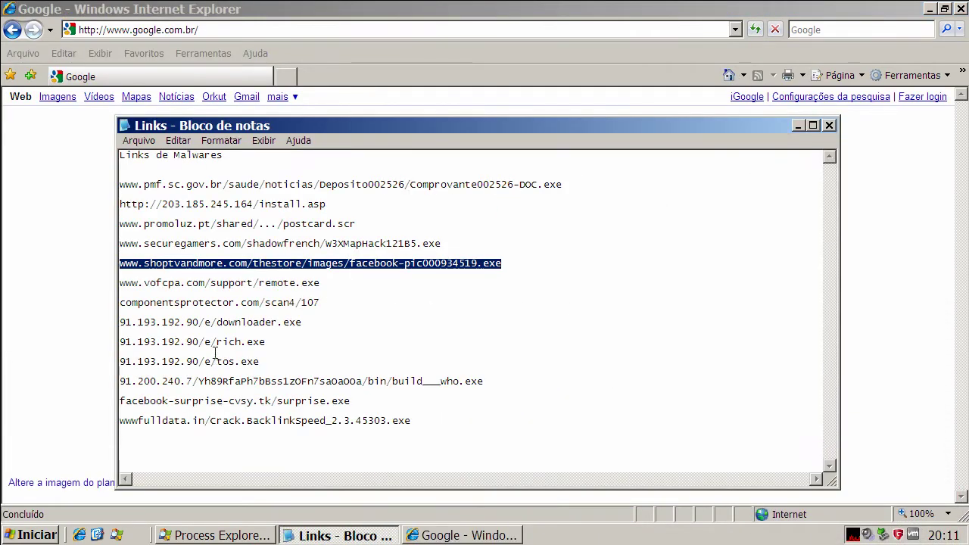
left_click_drag(320, 283, 121, 284)
right_click(215, 282)
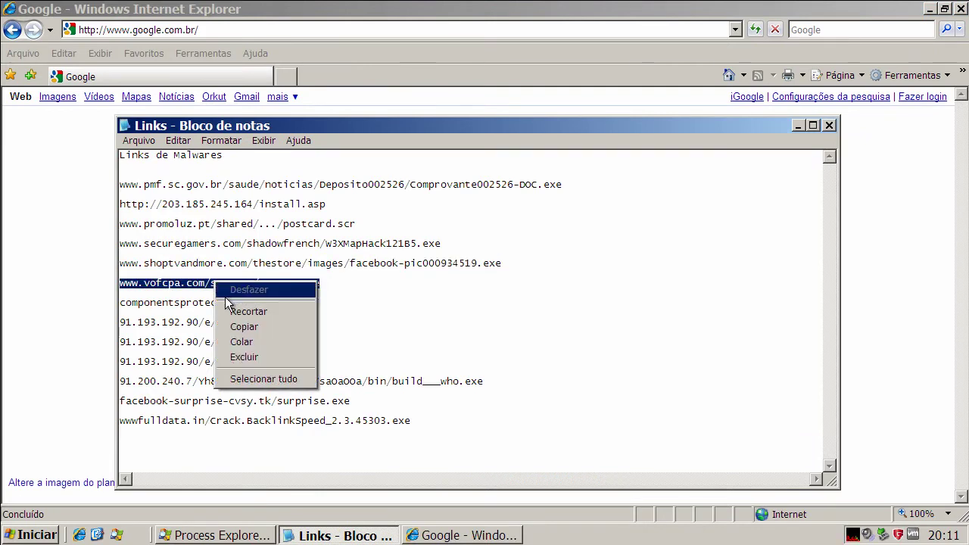
left_click(244, 327)
left_click(156, 30)
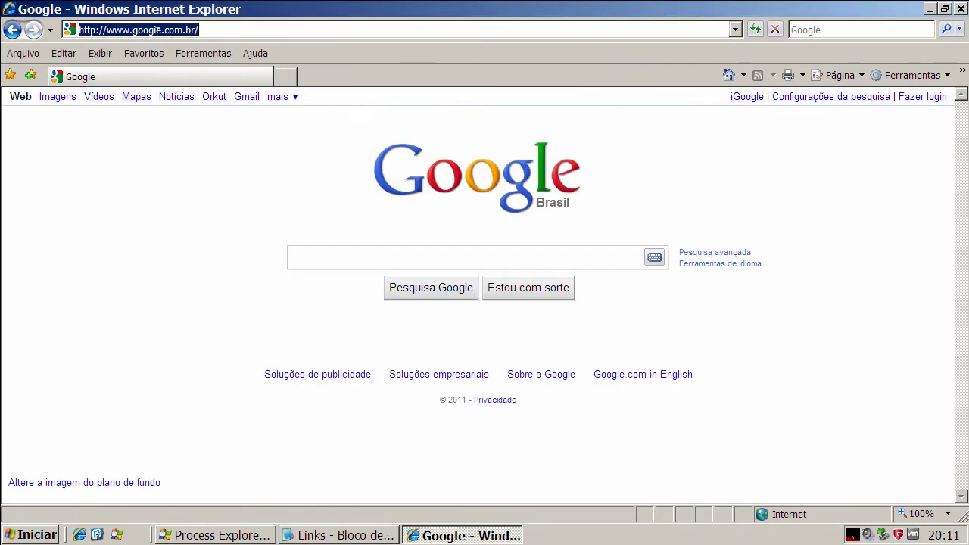
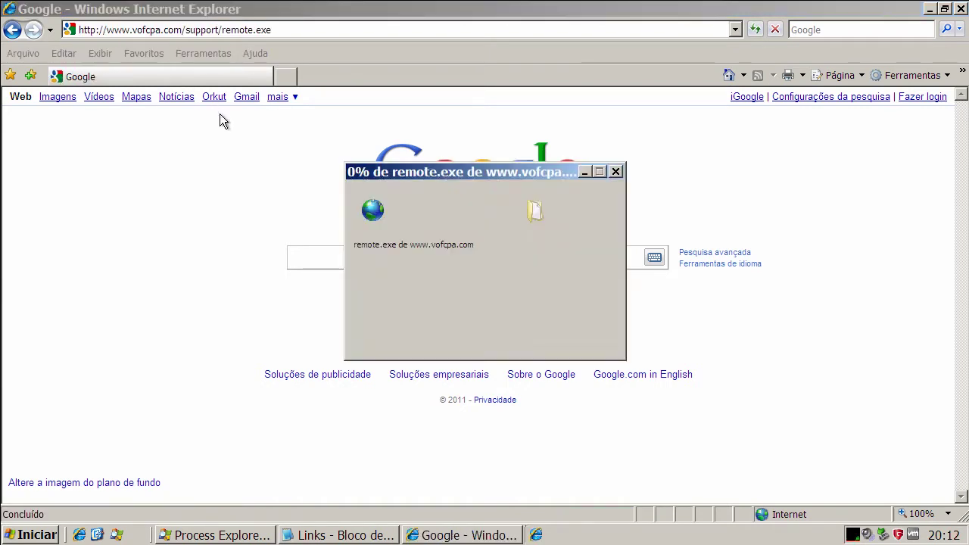
Step: Run the downloaded remote.exe and start a connection with the second entry in the Valley Oak Remote Connect list
left_click(453, 275)
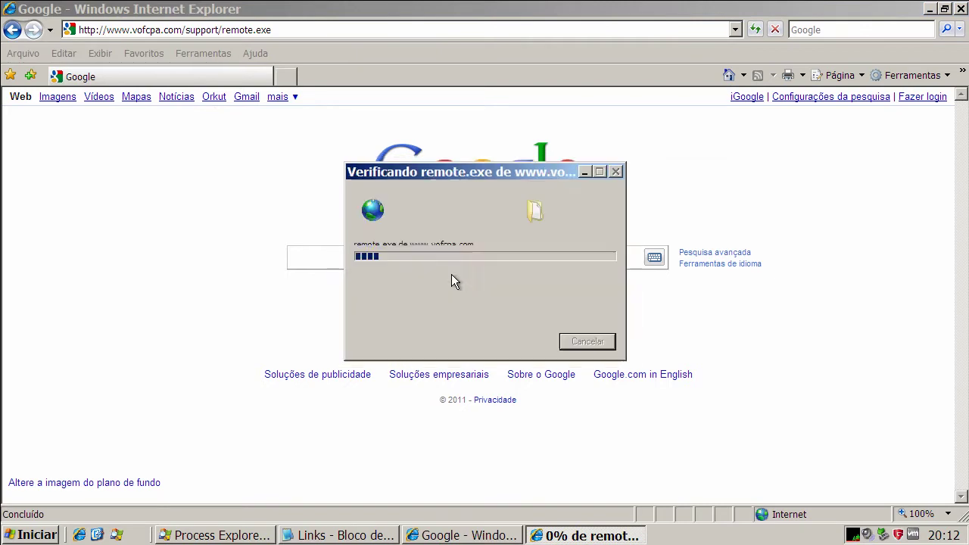
left_click(530, 270)
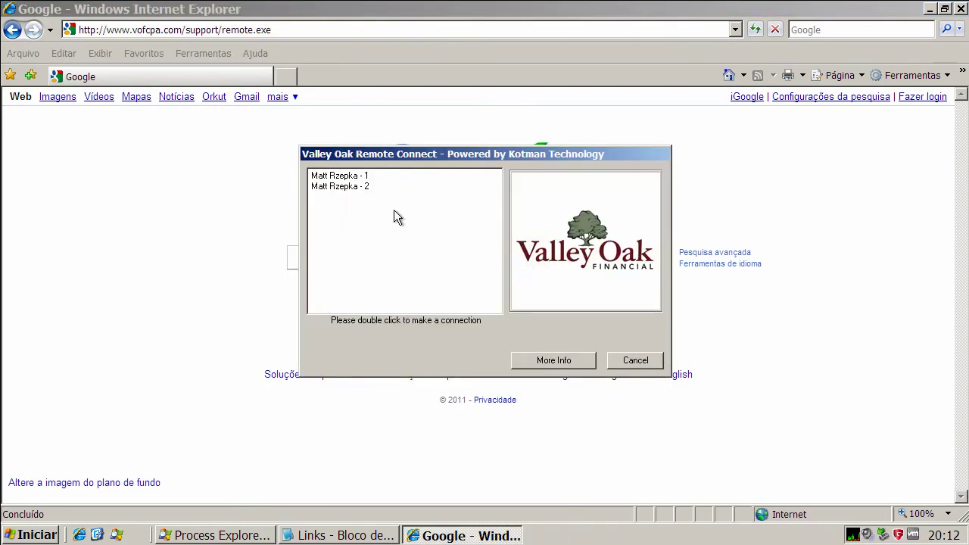
left_click(345, 178)
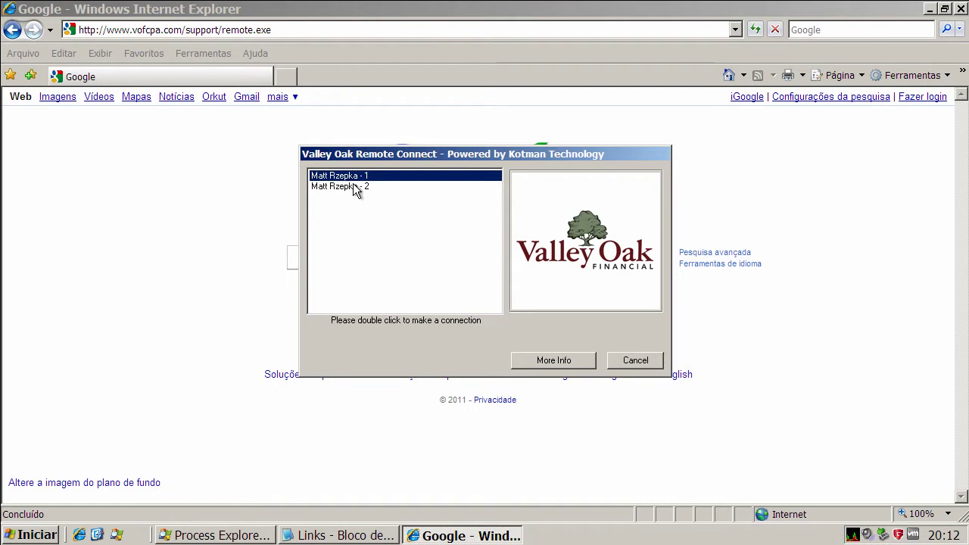
double_click(351, 187)
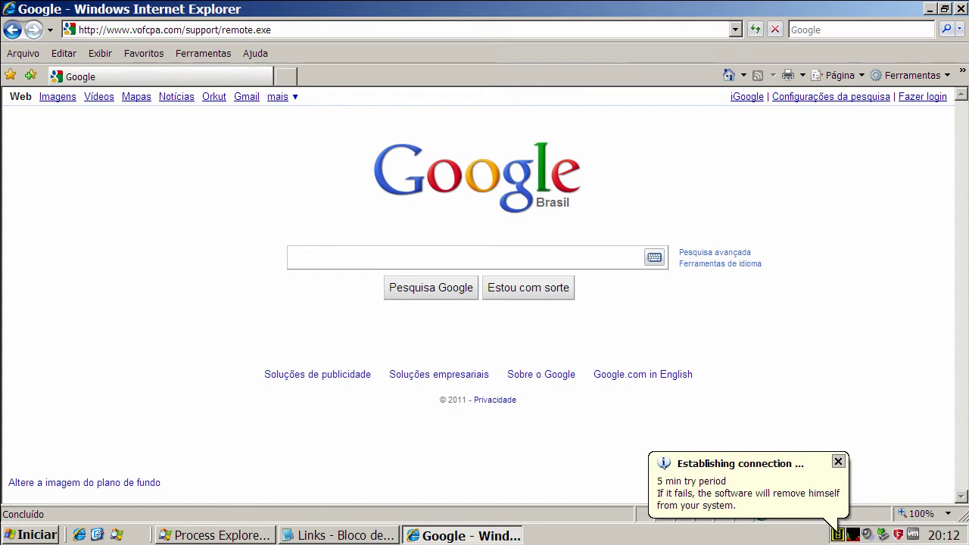
left_click(841, 535)
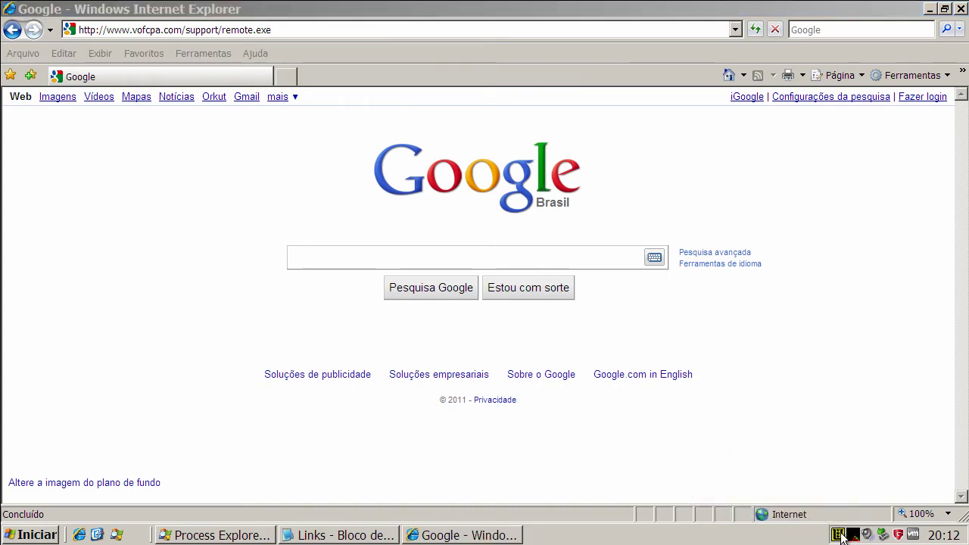
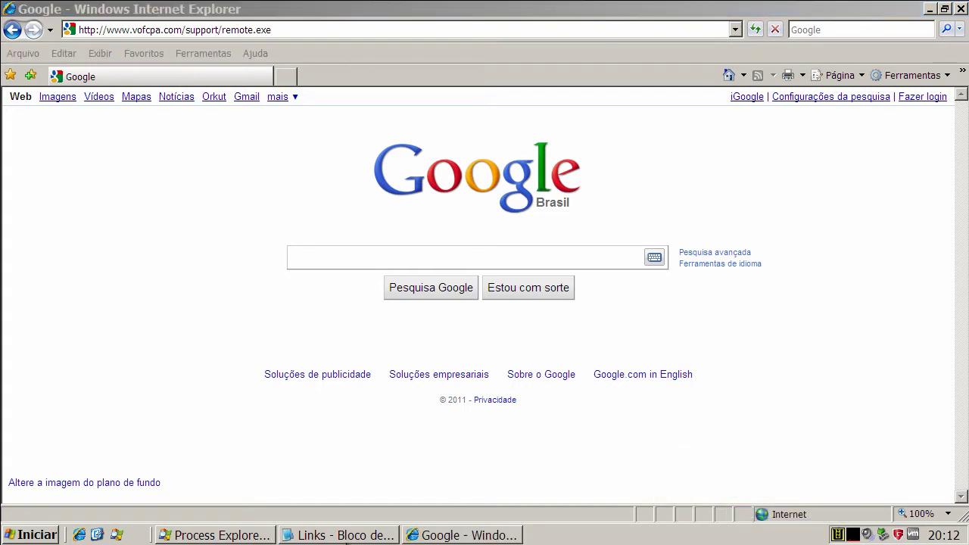
Step: Copy componentsprotector.com/scan4/107 from the Links file and load it in the browser
left_click(344, 536)
double_click(179, 302)
right_click(180, 301)
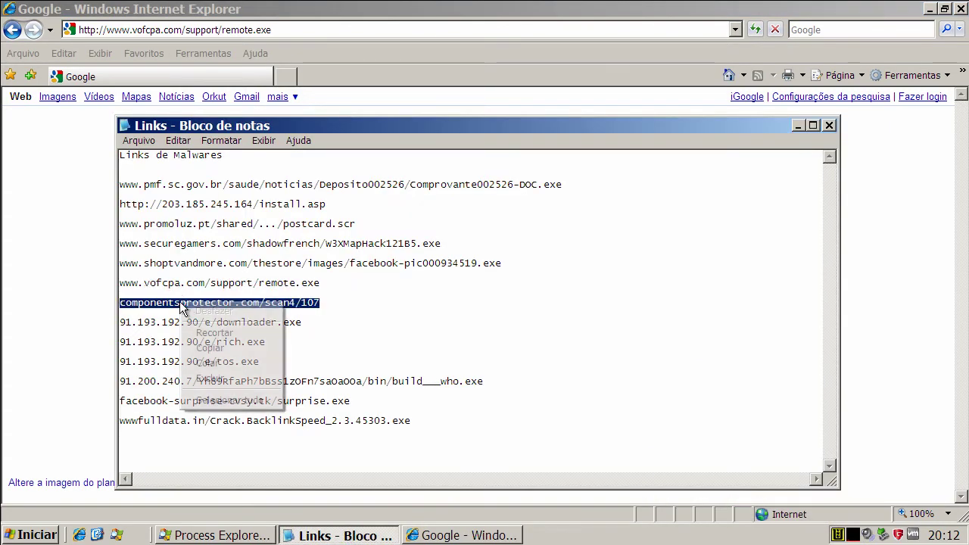
left_click(219, 344)
left_click(102, 30)
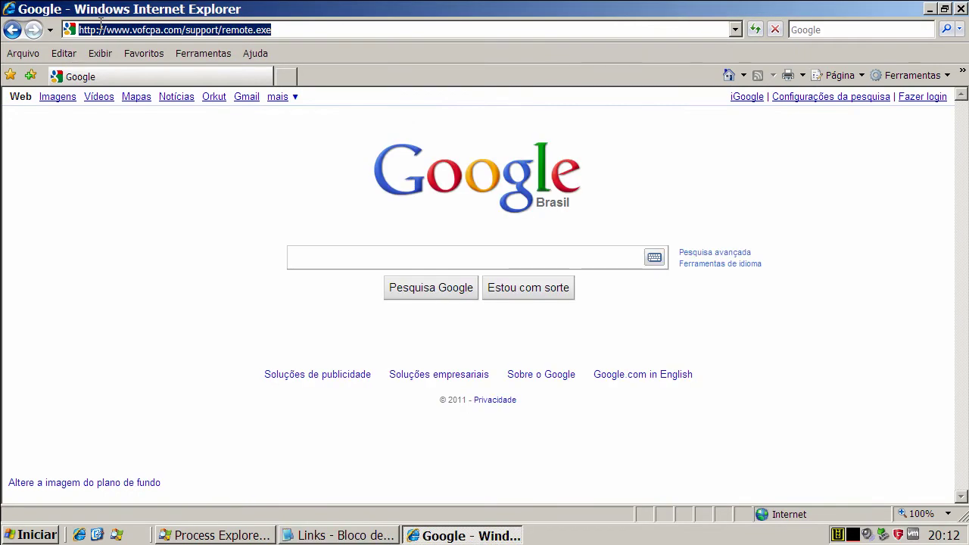
key("ctrl+v")
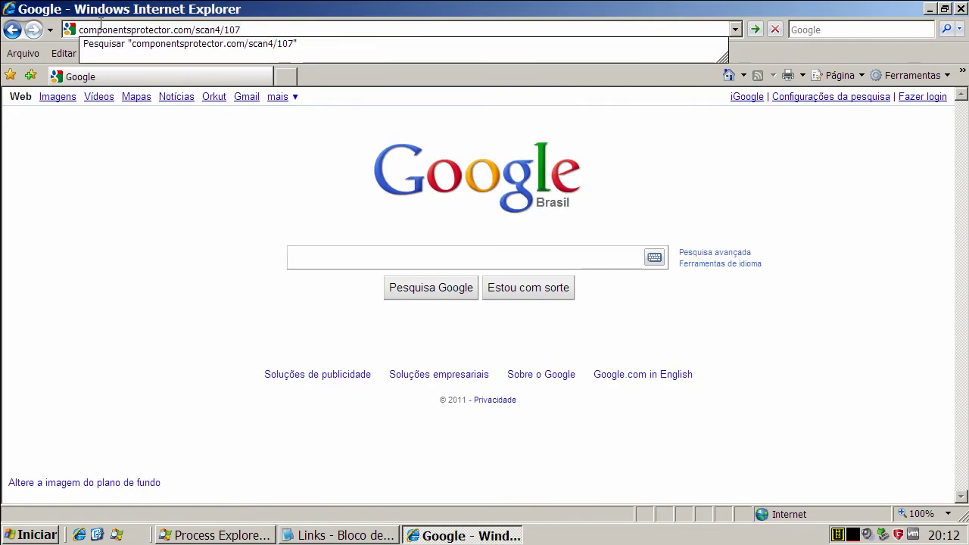
key("Return")
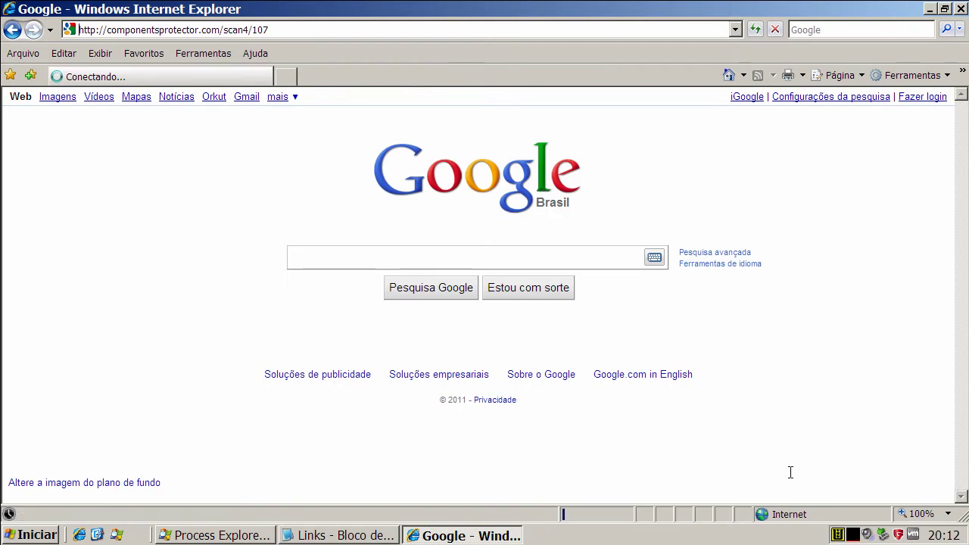
Step: Run freesystemscan.exe from the download prompt and allow it to execute despite its unverified publisher
right_click(840, 534)
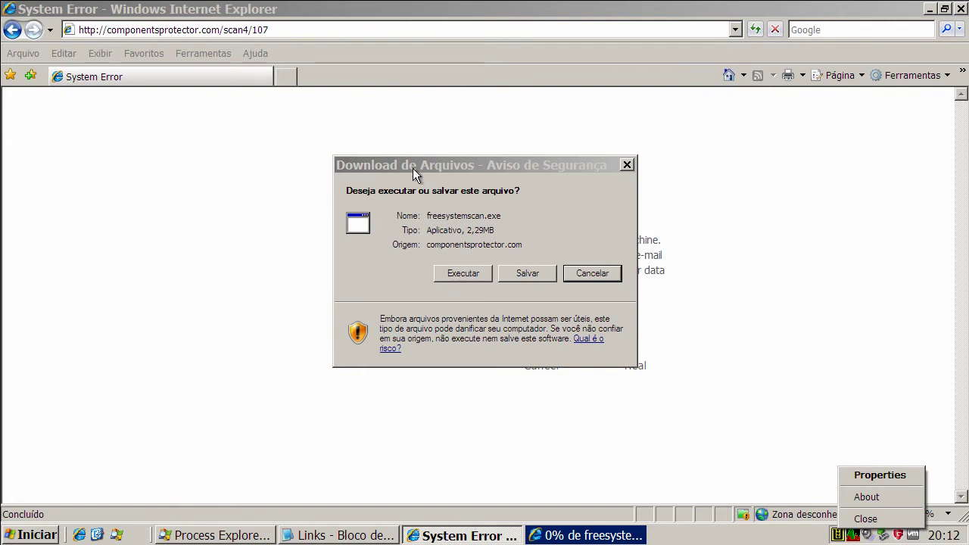
left_click(412, 168)
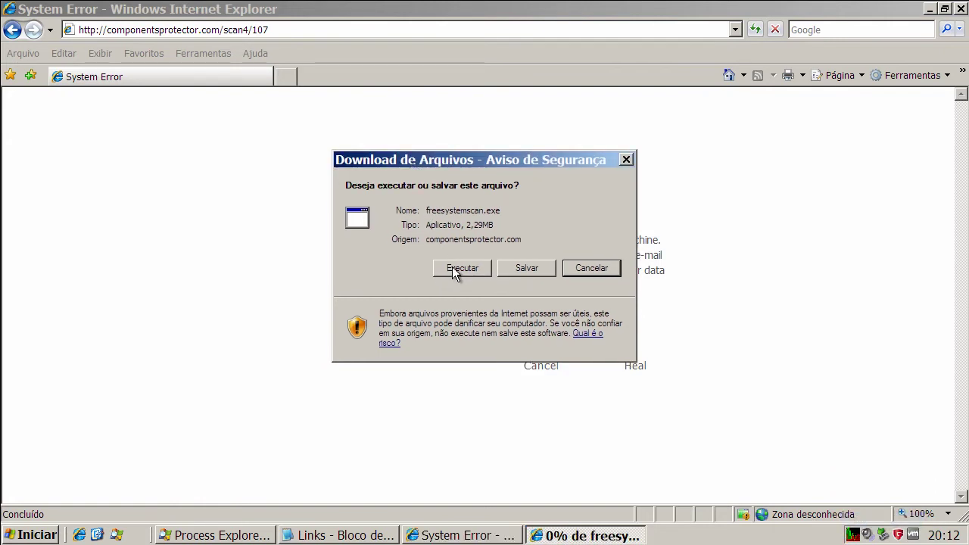
left_click(452, 267)
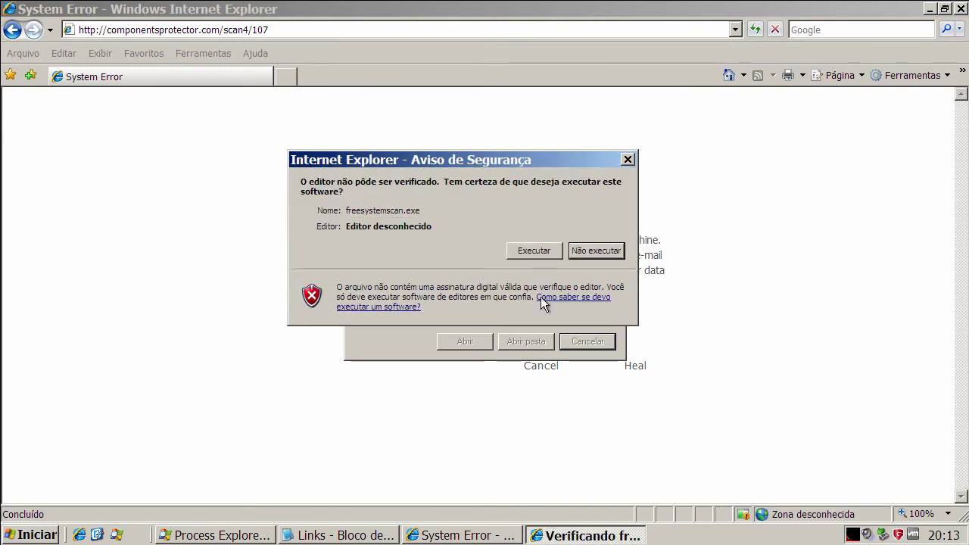
left_click(545, 256)
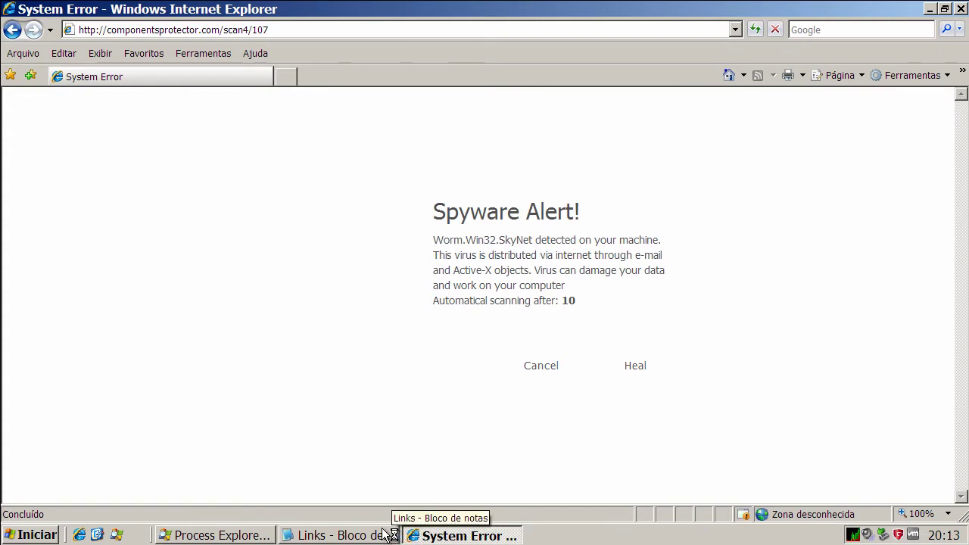
Step: Examine the running freesystemscan[1].exe process in Process Explorer, including its description and company name
left_click(205, 536)
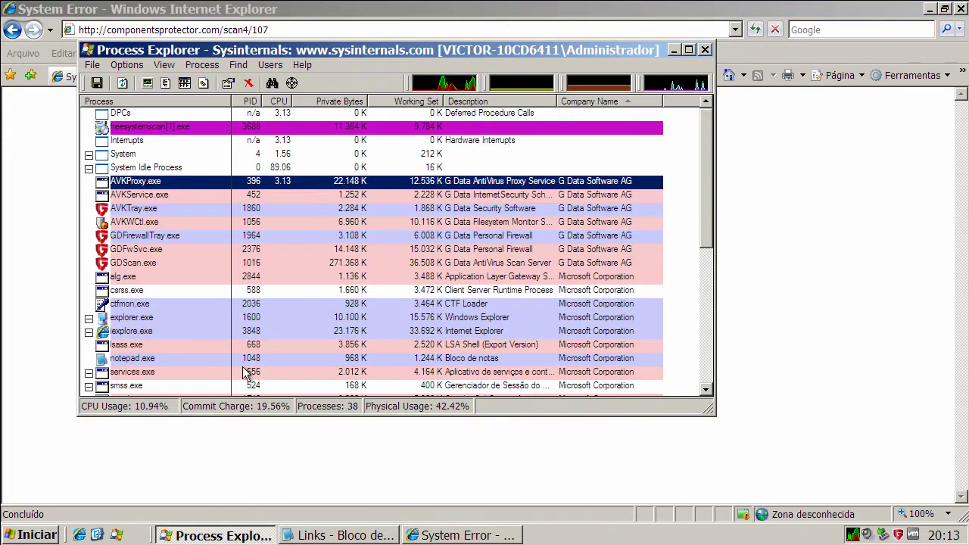
left_click(125, 154)
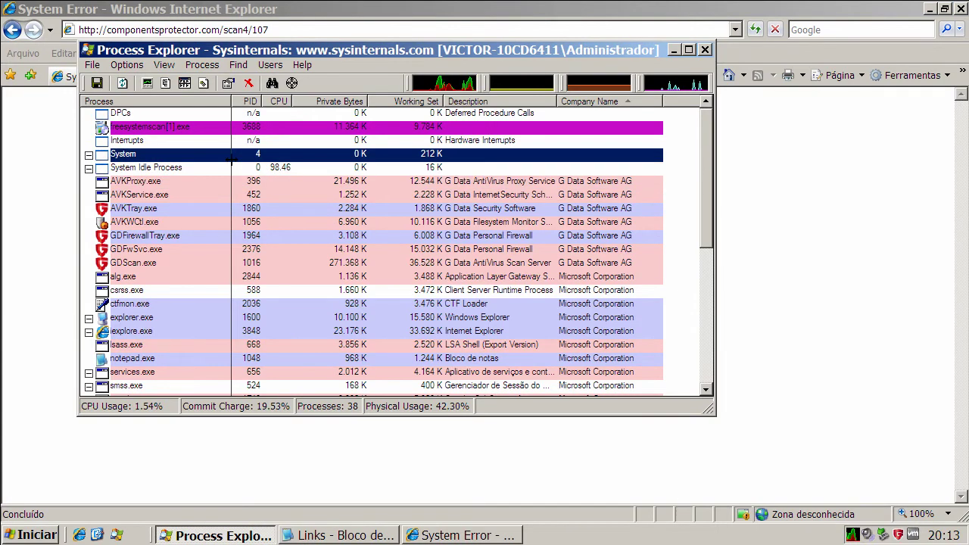
left_click(124, 141)
left_click(165, 128)
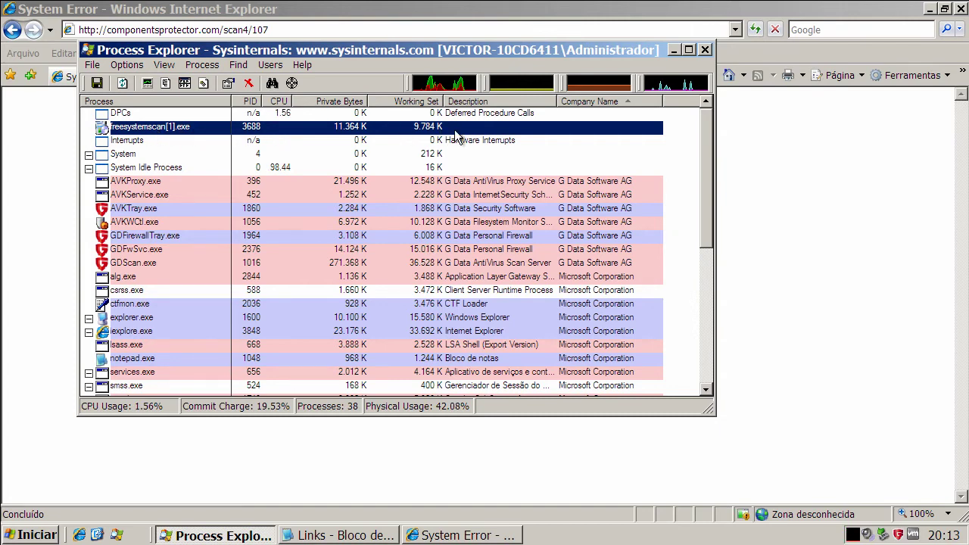
left_click(204, 142)
left_click(164, 129)
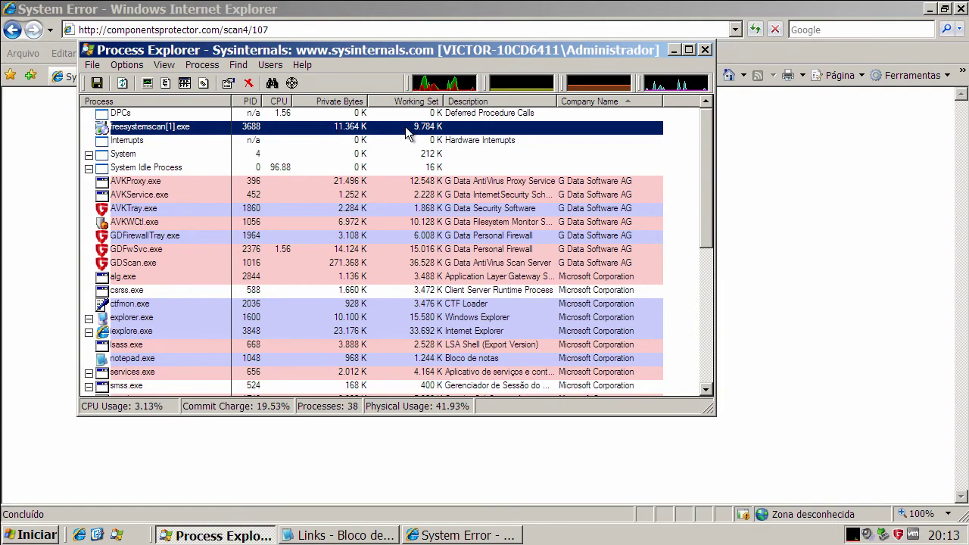
mouse_move(680, 81)
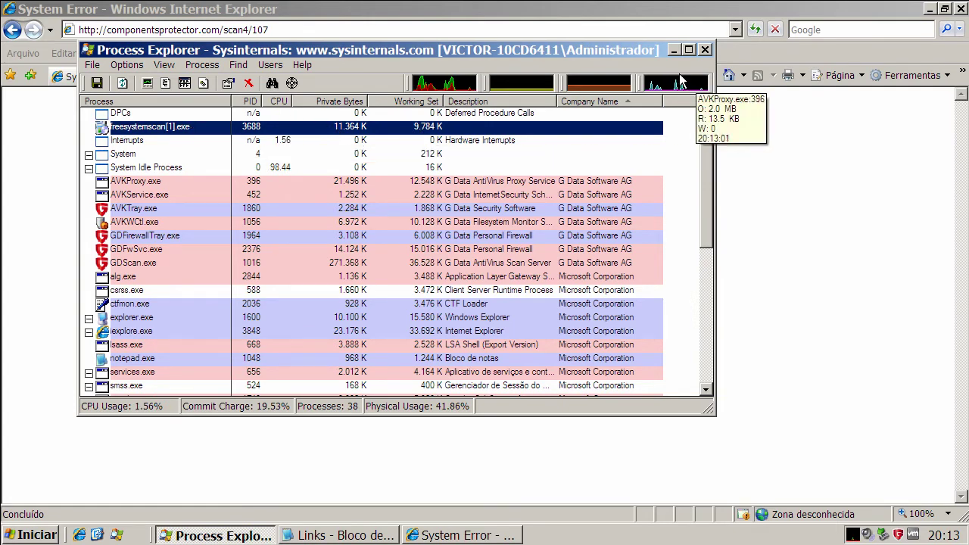
left_click(674, 50)
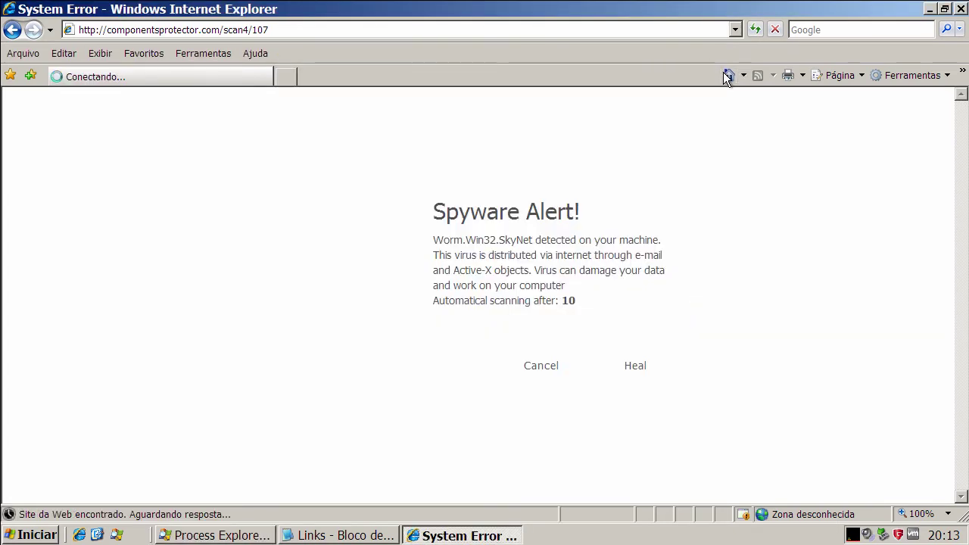
Step: Copy 91.193.192.90/e/downloader.exe from the Links file, load it in the browser and dismiss the virus alert
left_click(727, 76)
left_click(341, 535)
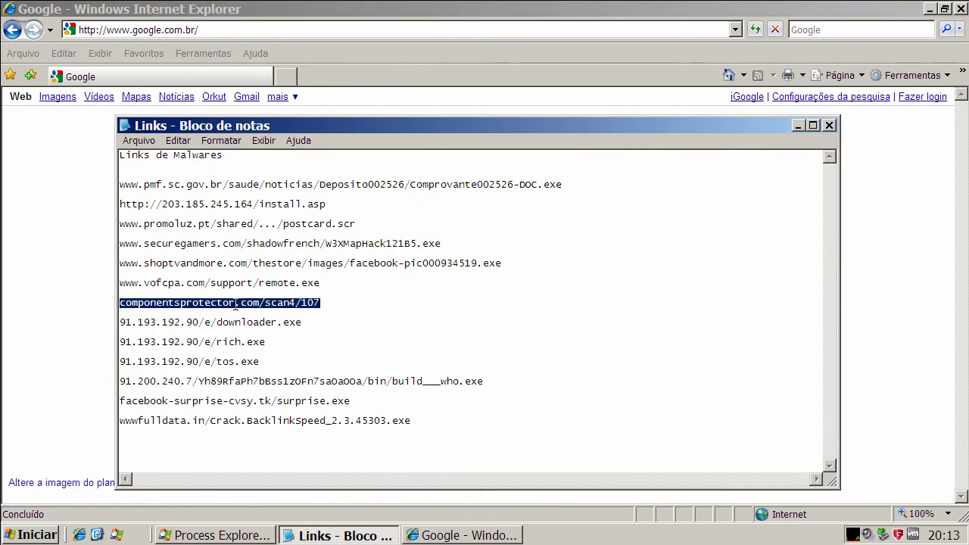
double_click(240, 322)
right_click(240, 322)
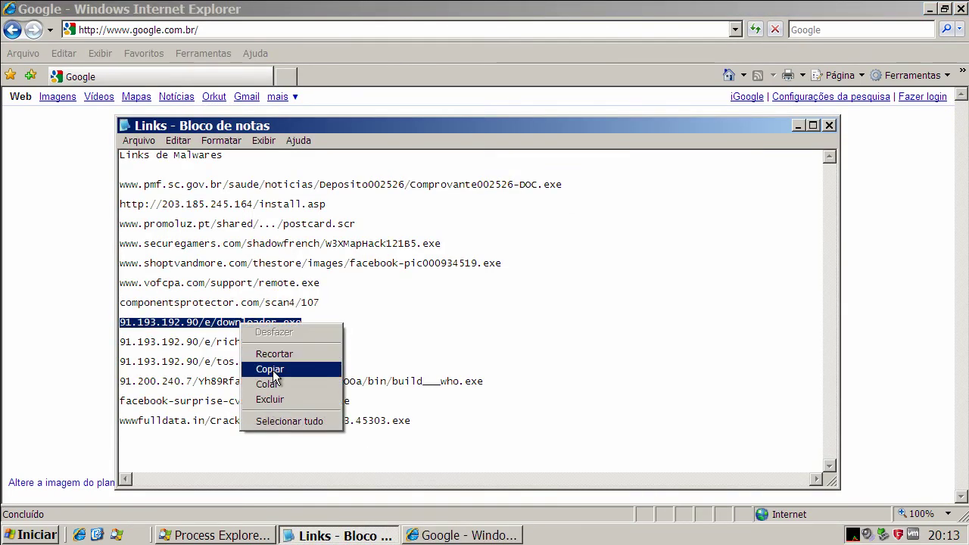
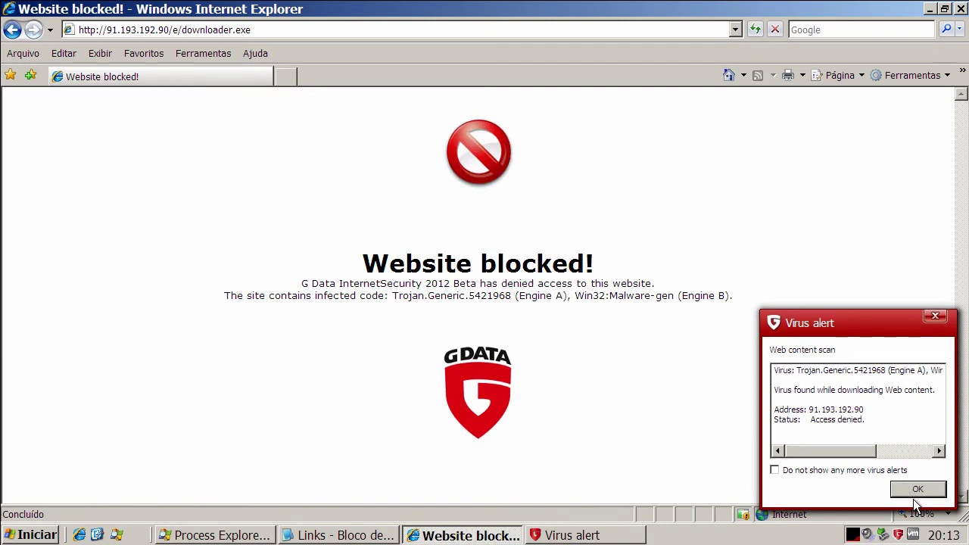
left_click(915, 489)
left_click(918, 526)
Step: Copy 91.193.192.90/e/rich.exe from the Links file, load it in the browser and dismiss the virus alert
left_click(728, 75)
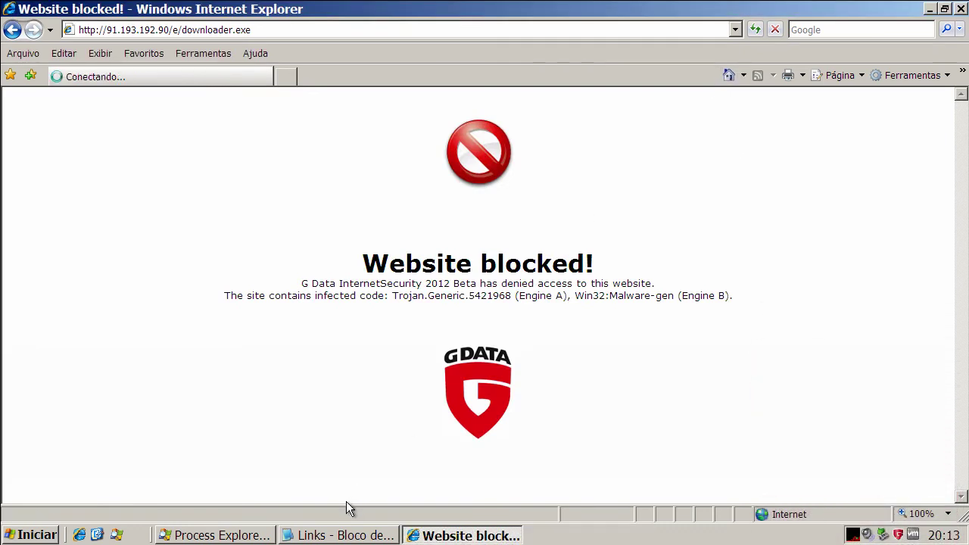
left_click(342, 536)
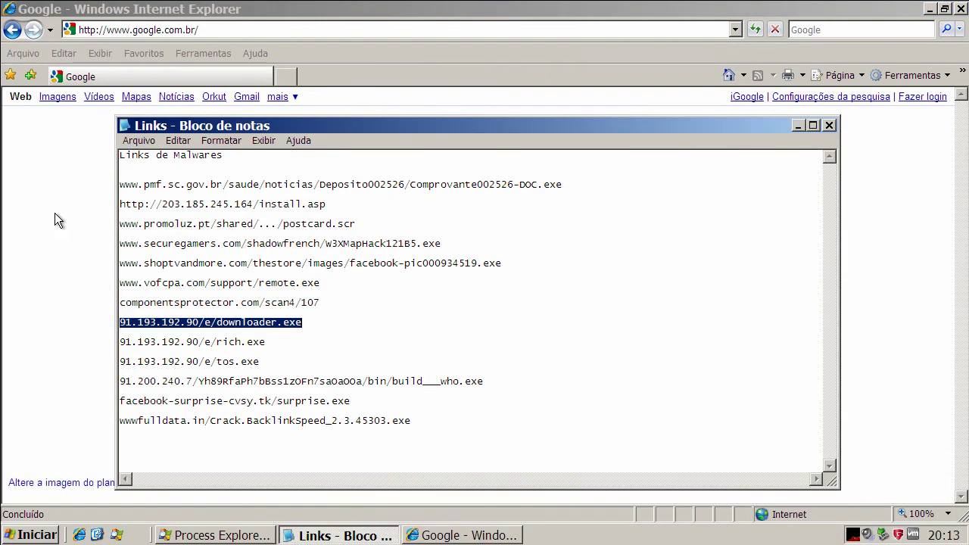
double_click(243, 343)
right_click(244, 343)
left_click(265, 388)
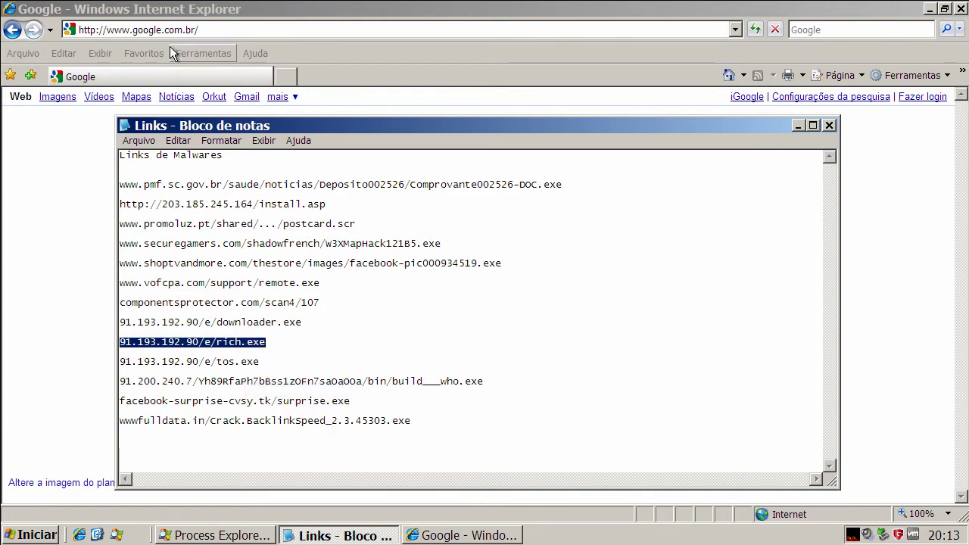
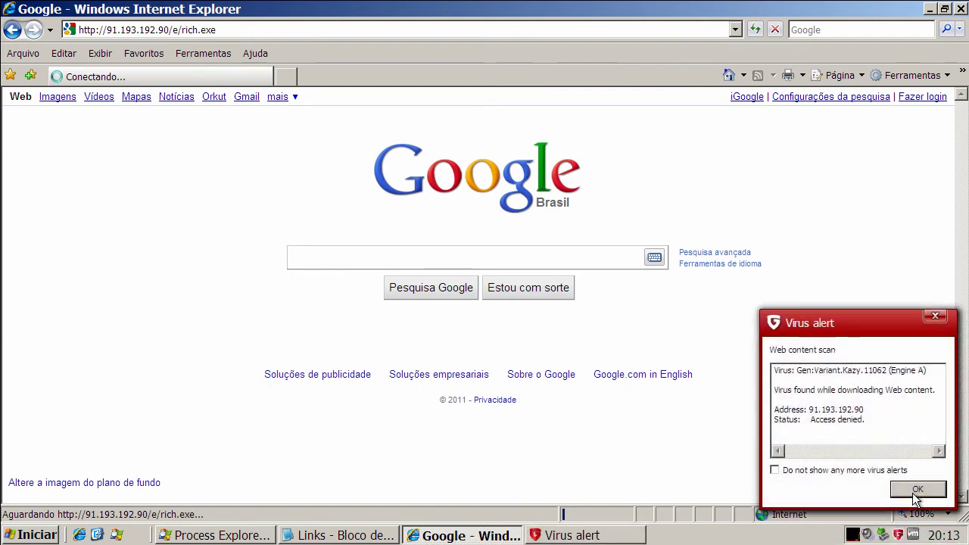
left_click(923, 491)
Step: Load 91.193.192.90/e/tos.exe from the Links file in the browser and download it, checking the process list during the transfer
left_click(736, 74)
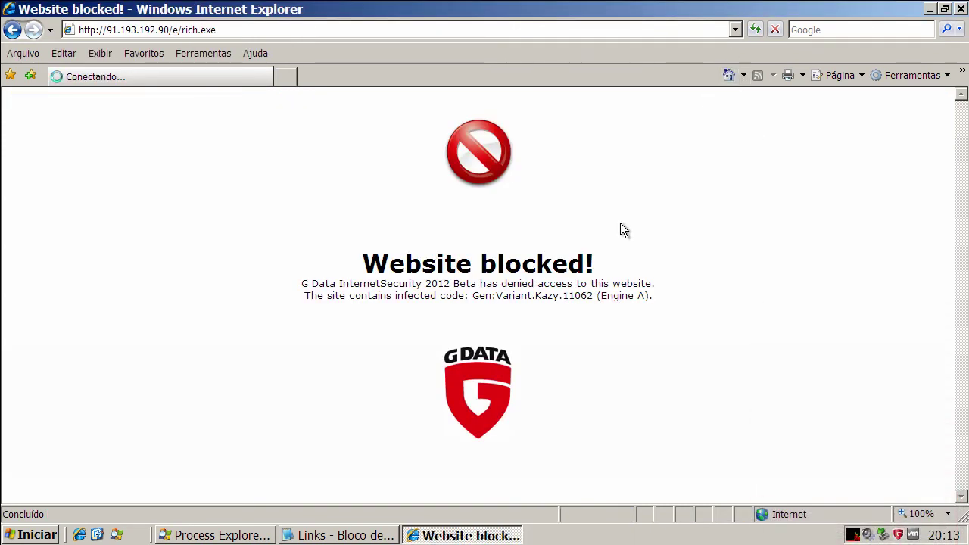
left_click(375, 534)
double_click(191, 362)
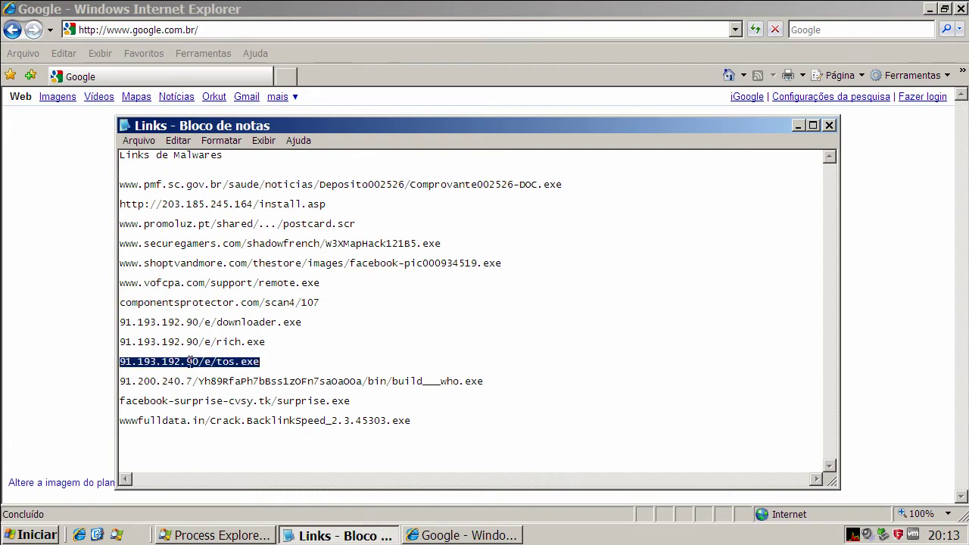
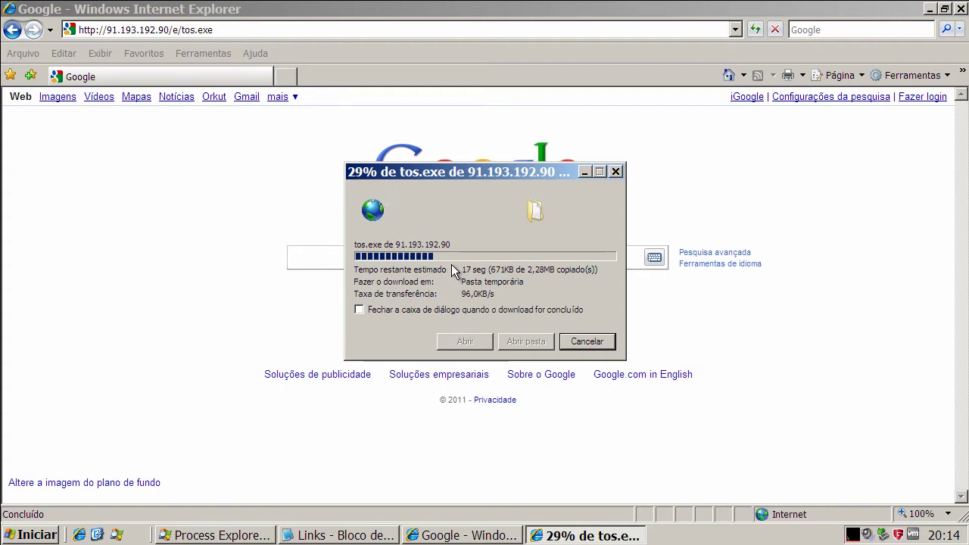
left_click_drag(463, 171, 454, 166)
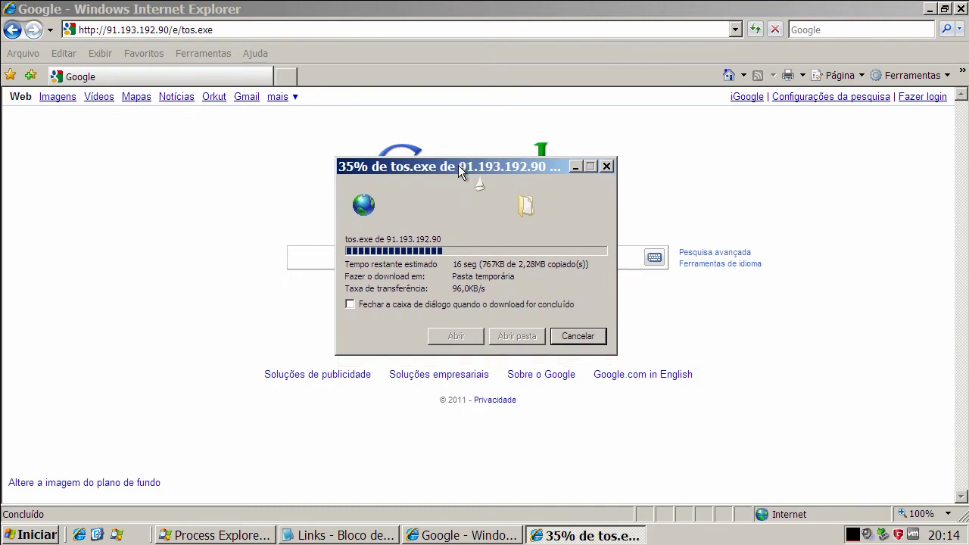
left_click(211, 535)
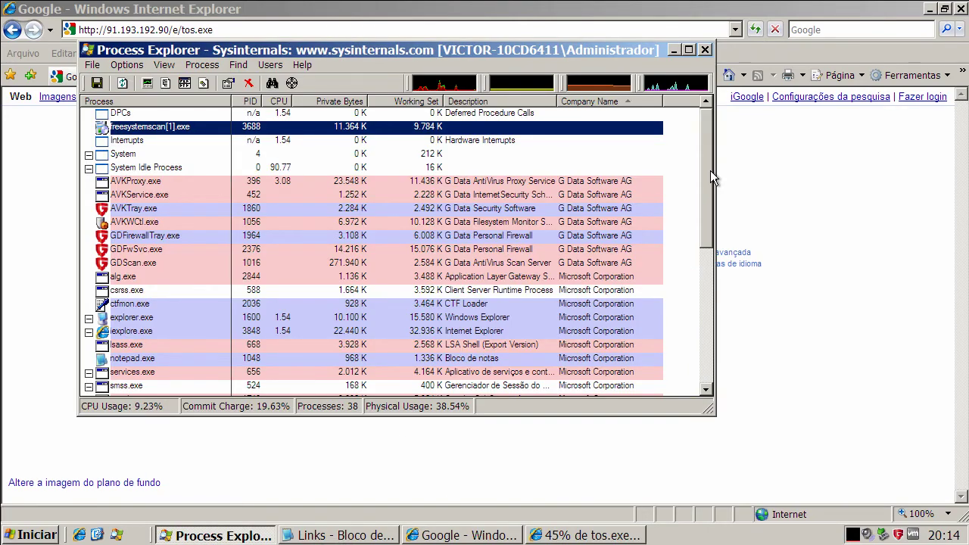
left_click_drag(710, 170, 710, 210)
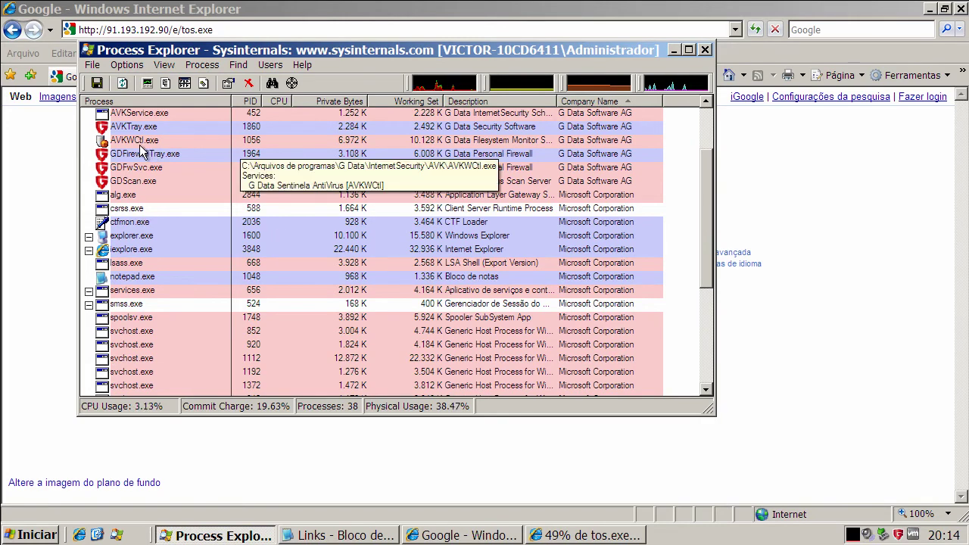
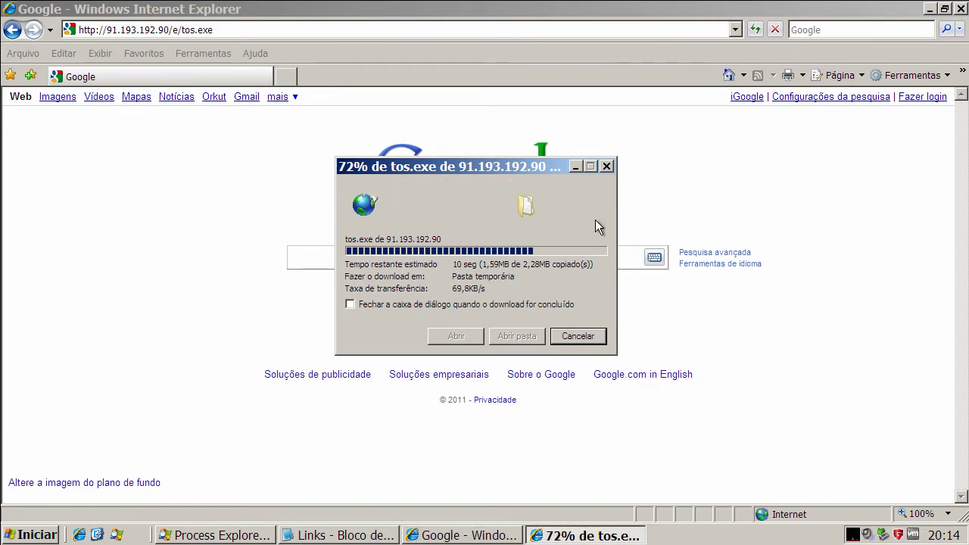
left_click_drag(543, 169, 527, 171)
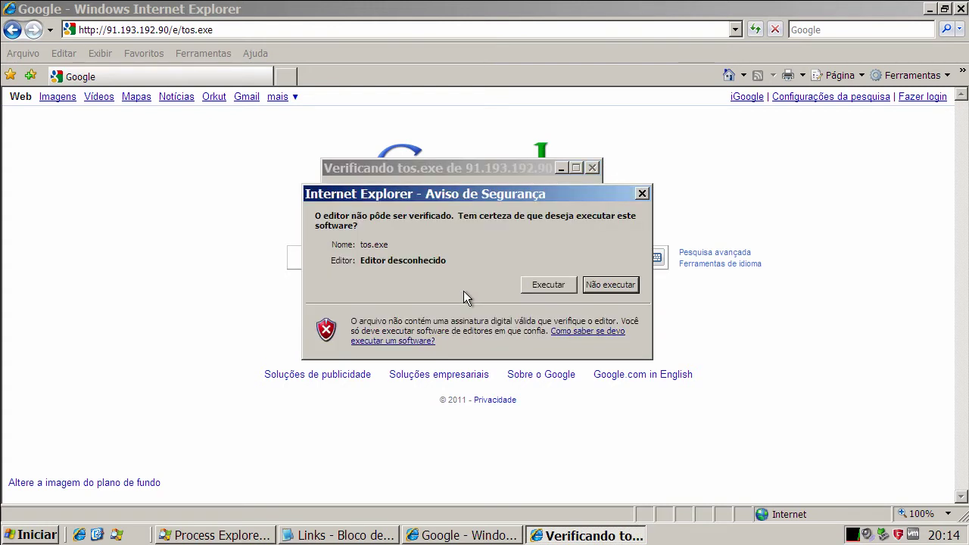
Step: Allow tos.exe to execute despite its unverified publisher, and have Behavior monitoring stop it and move it to quarantine
left_click(550, 282)
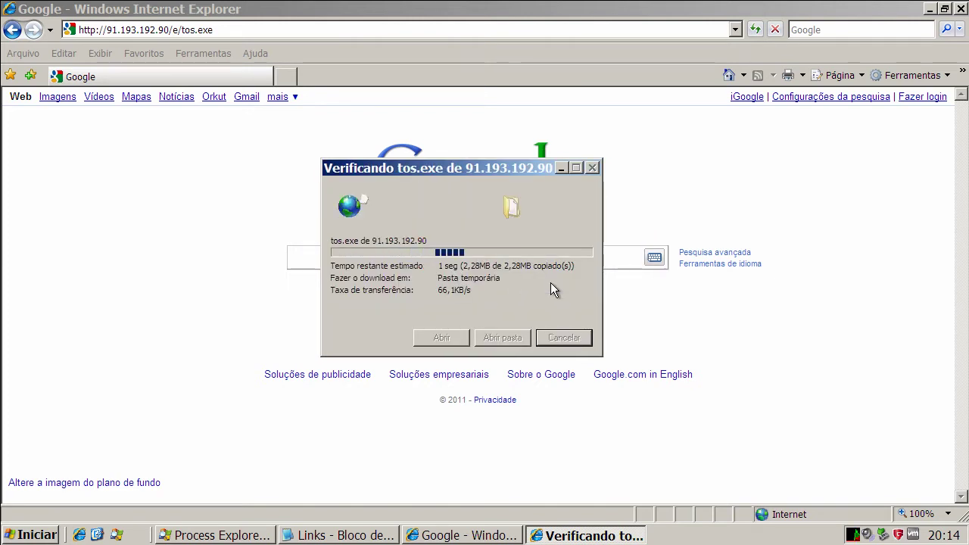
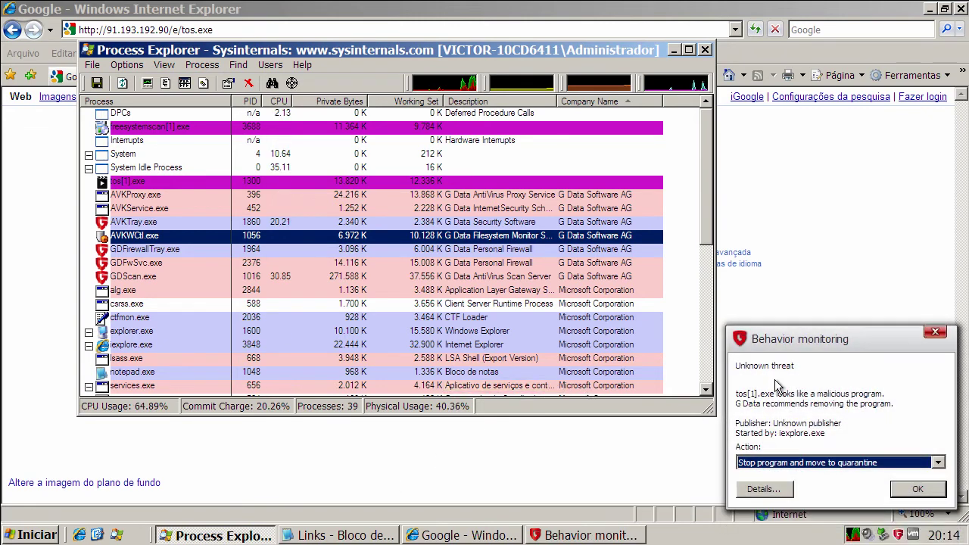
left_click(673, 50)
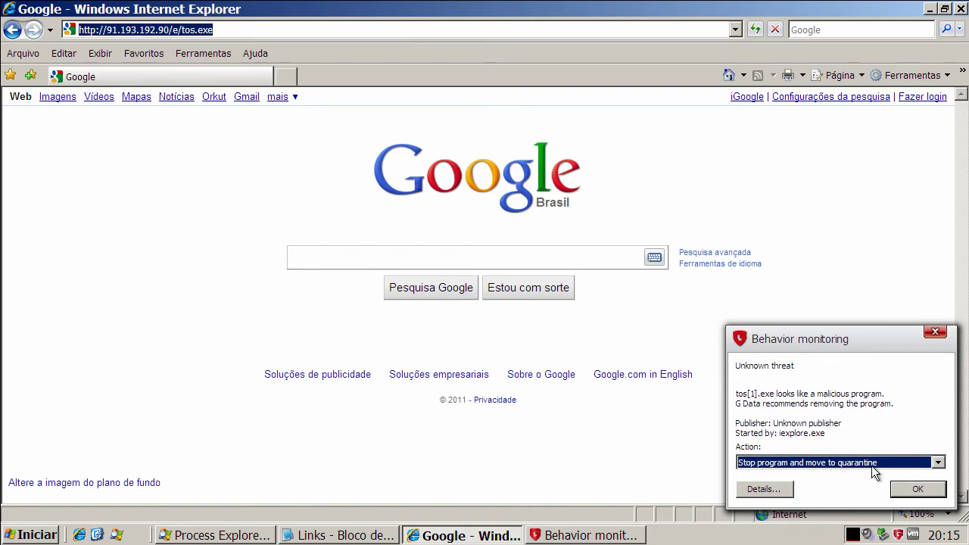
left_click(914, 488)
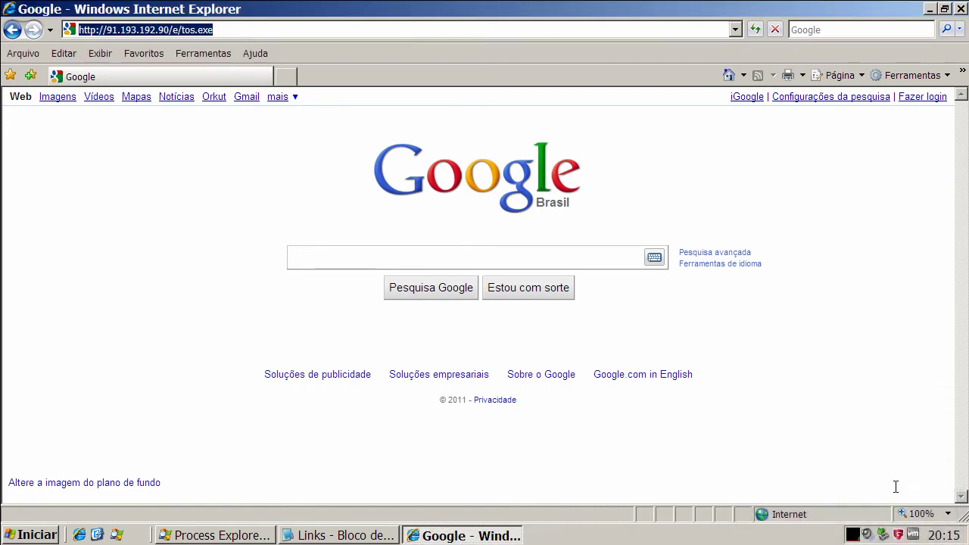
Step: Copy the 91.200.240.7 link ending in build___who.exe from the Links file, load it in the browser and dismiss the virus alert
left_click(341, 536)
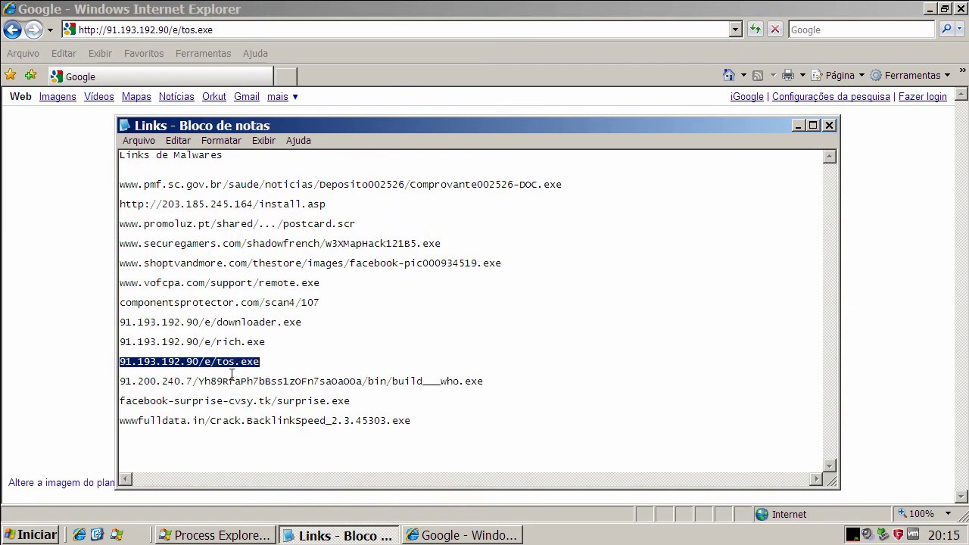
double_click(232, 381)
right_click(231, 381)
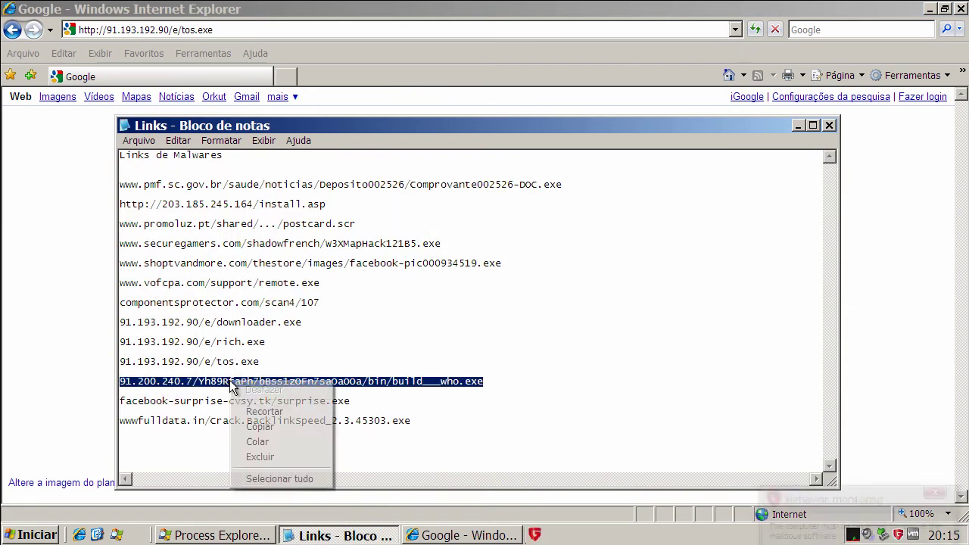
left_click(260, 427)
left_click(797, 125)
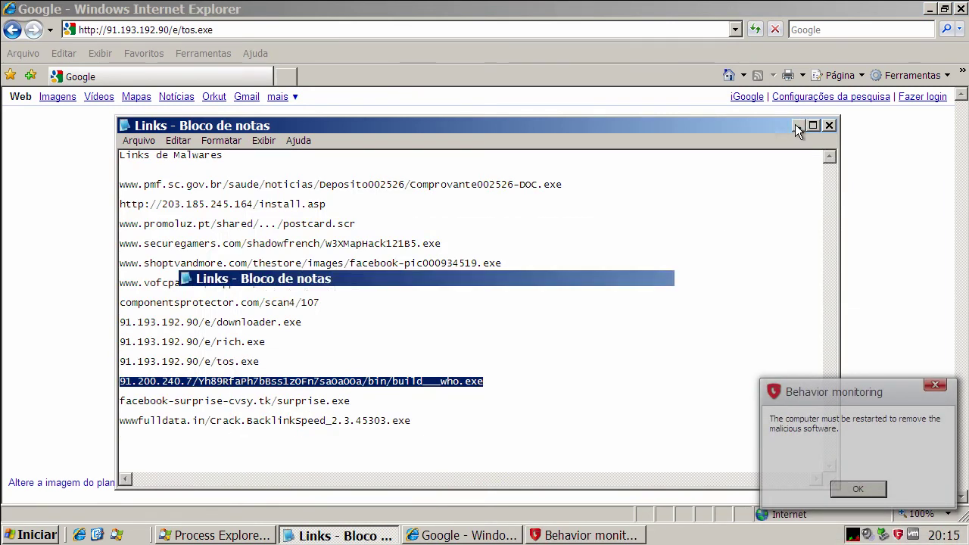
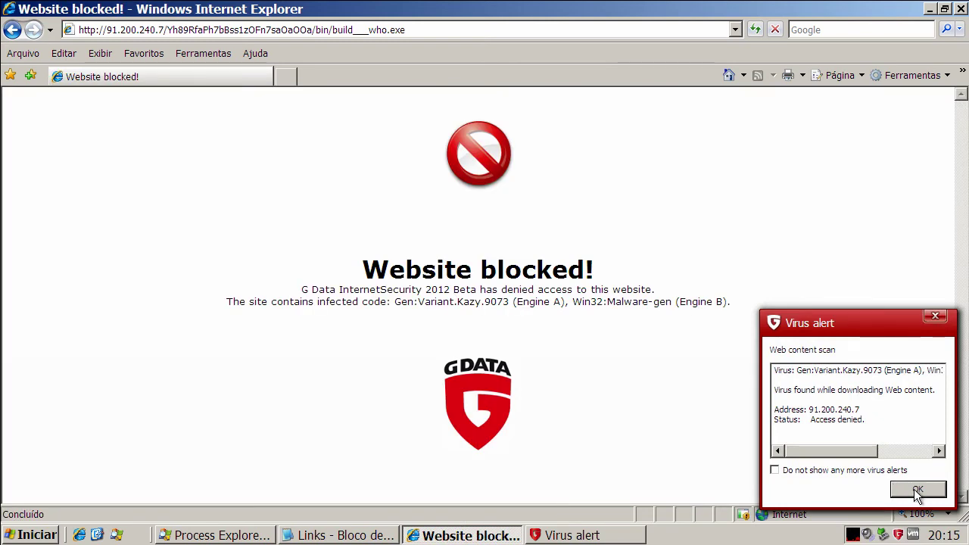
left_click(900, 490)
Step: Return the browser to its home page, and load facebook-surprise-cvsy.tk/surprise.exe copied from the Links file
left_click(730, 75)
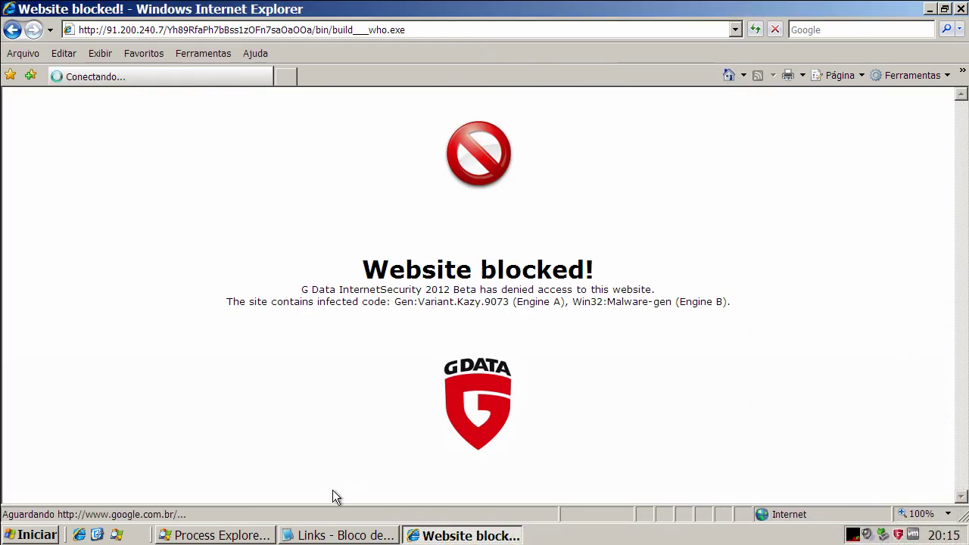
left_click(318, 535)
double_click(259, 401)
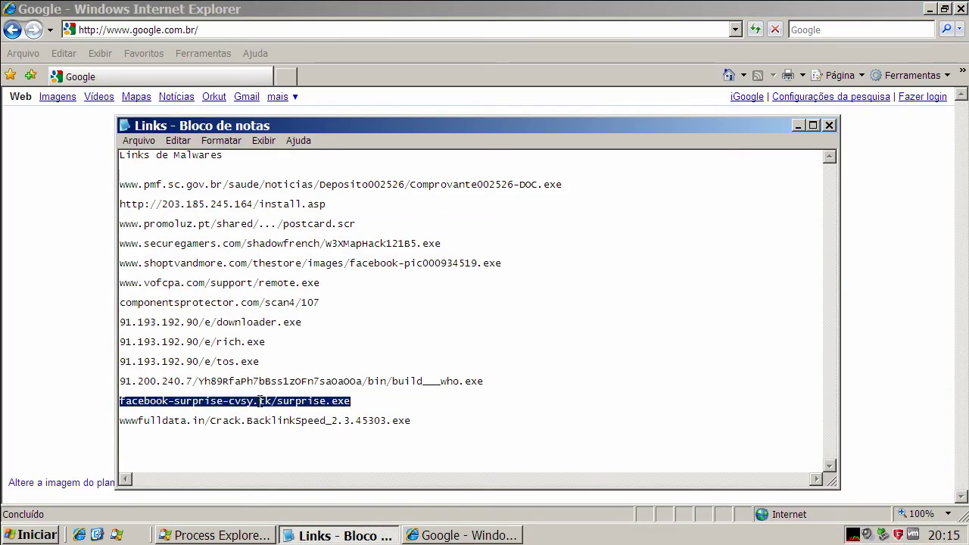
right_click(261, 401)
left_click(293, 447)
left_click(159, 32)
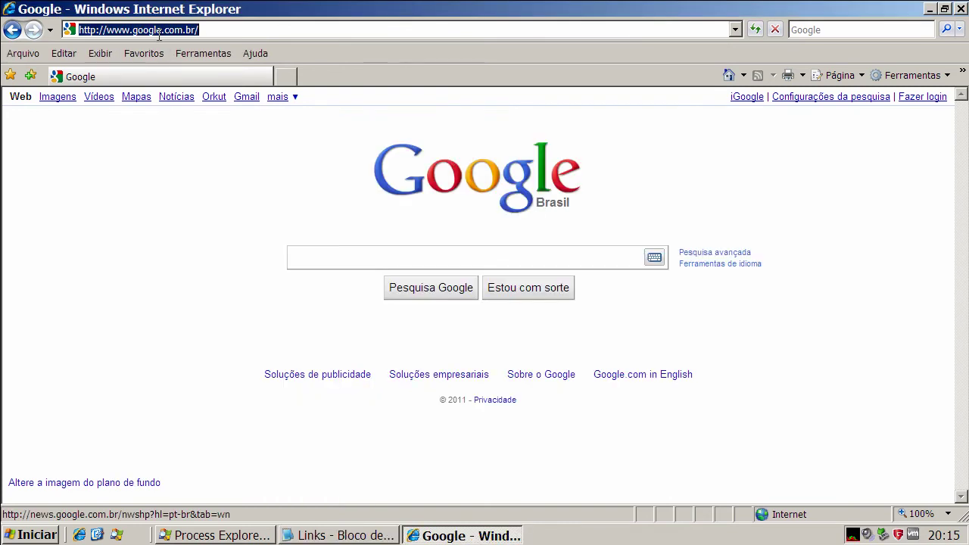
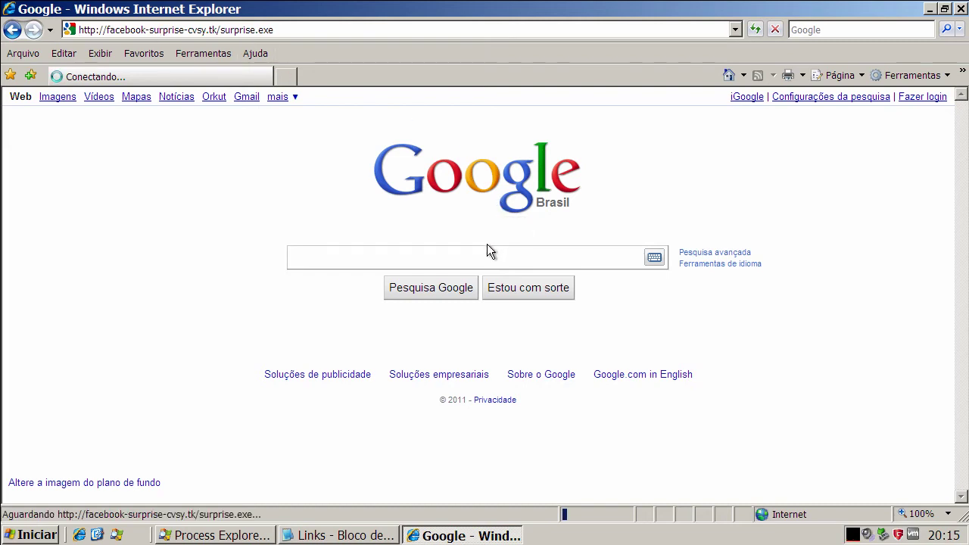
Step: Load wwwfulldata.in/Crack.BacklinkSpeed_2.3.45303.exe from the Links file in the browser, dismissing the virus alert for facebook-surprise-cvsy.tk
left_click(345, 535)
double_click(314, 420)
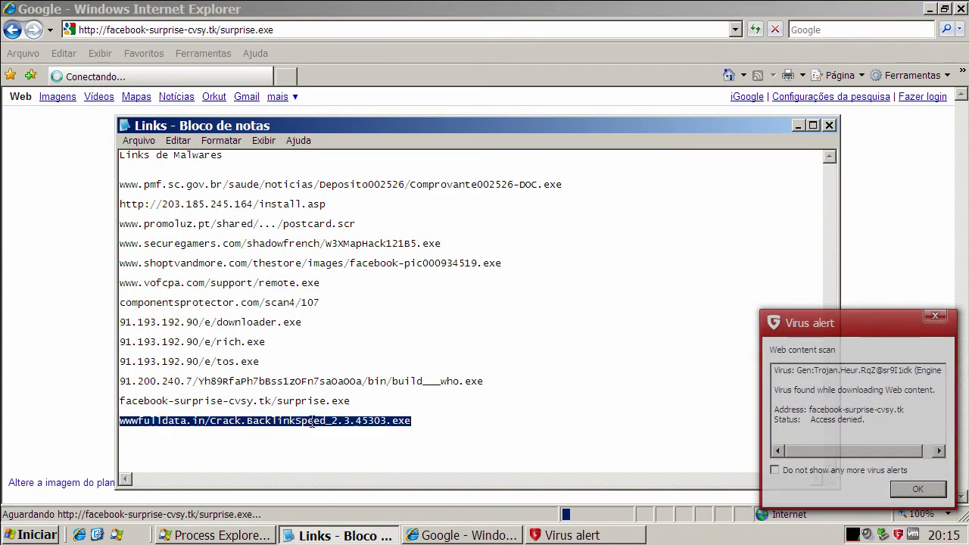
right_click(314, 423)
left_click(341, 471)
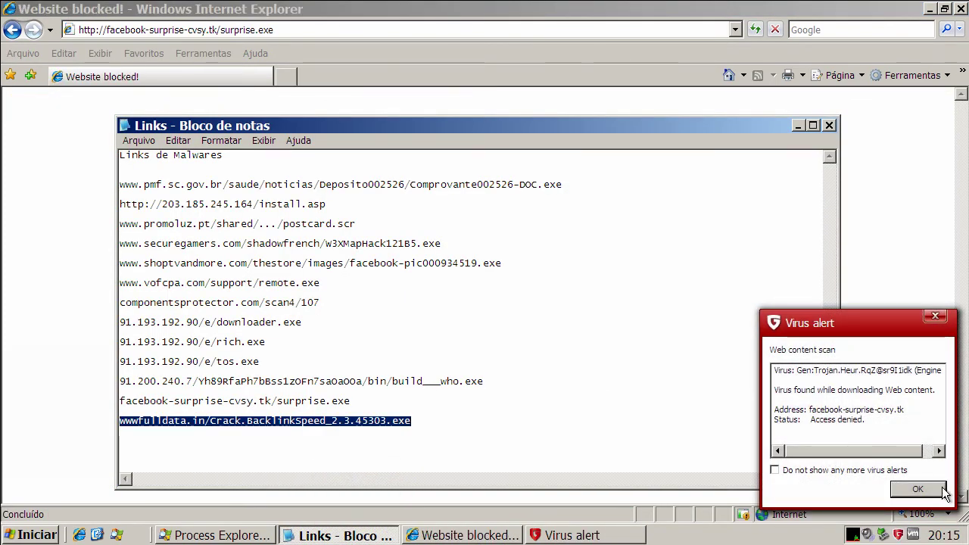
left_click(918, 488)
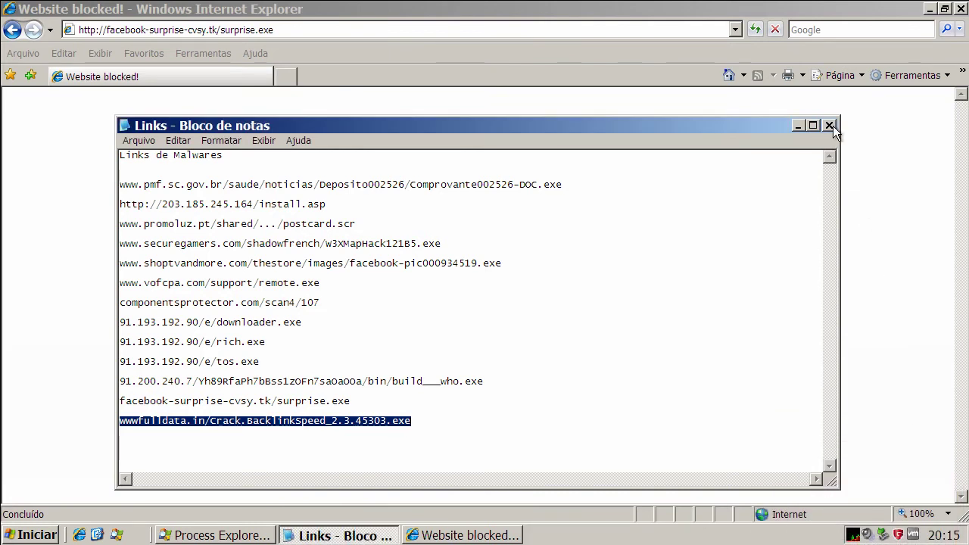
left_click(829, 125)
left_click(250, 29)
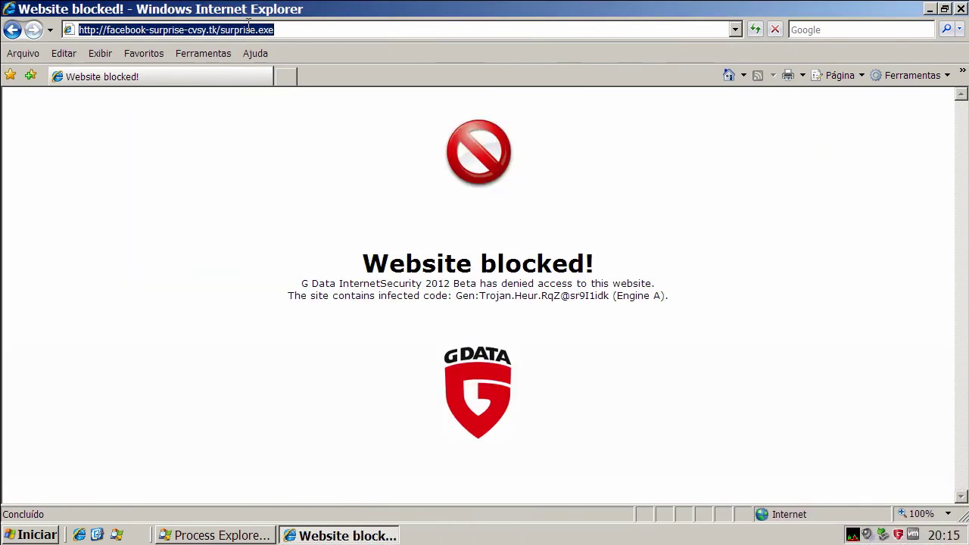
key("ctrl+v")
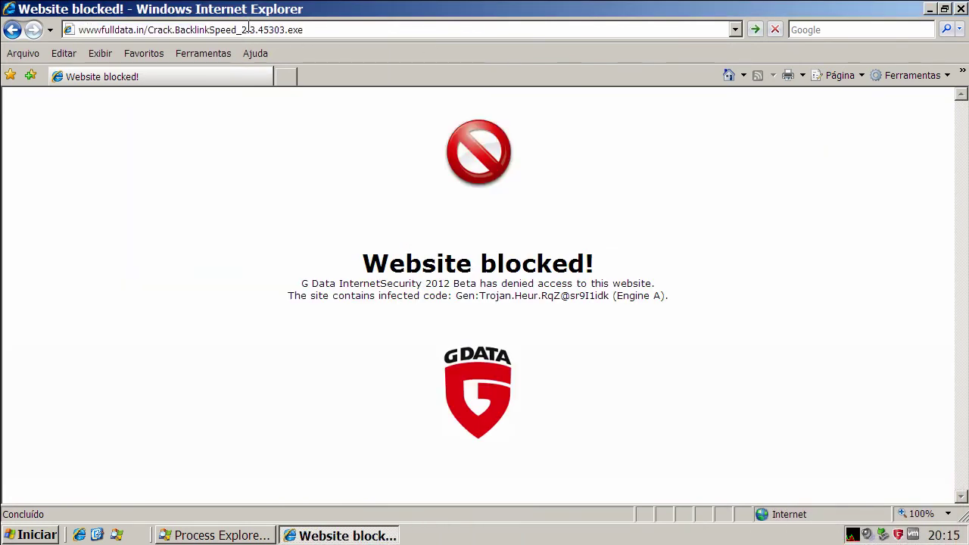
key("Return")
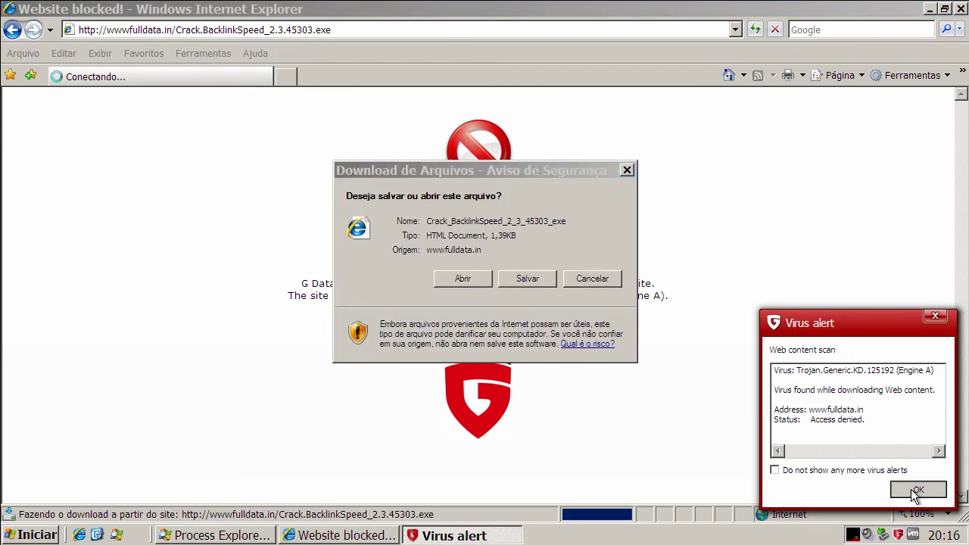
Step: Dismiss the wwwfulldata.in virus alert, open the offered Crack_BacklinkSpeed_2_3_45303_exe file and close the browser
left_click(916, 490)
left_click(460, 278)
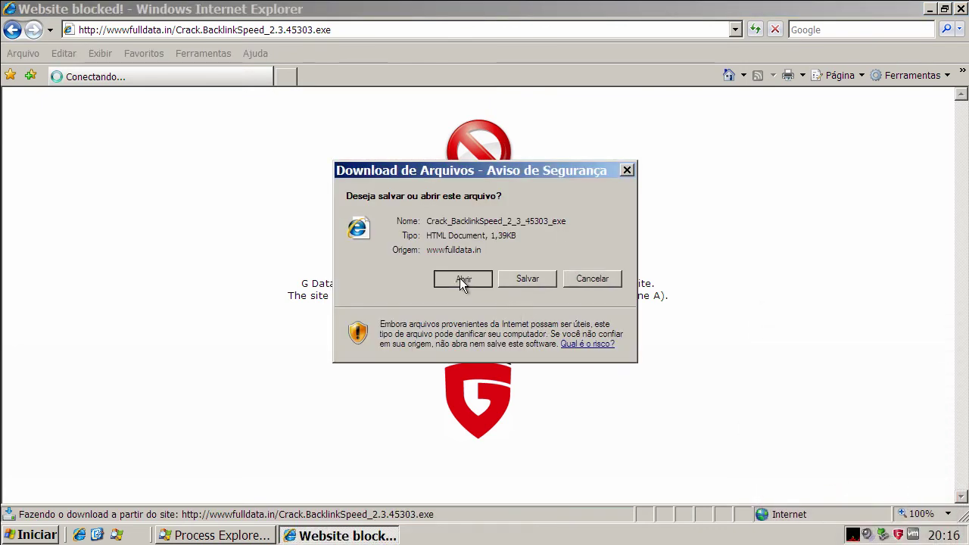
left_click(961, 10)
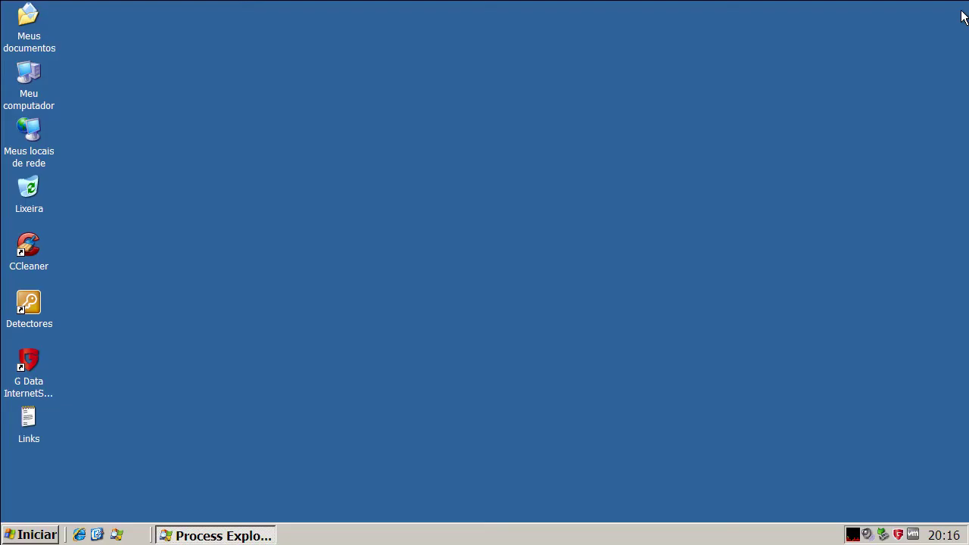
Step: Switch to Process Explorer, inspect the file path of the freesystemscan[1].exe process, and minimize the process list
left_click(201, 536)
left_click(132, 155)
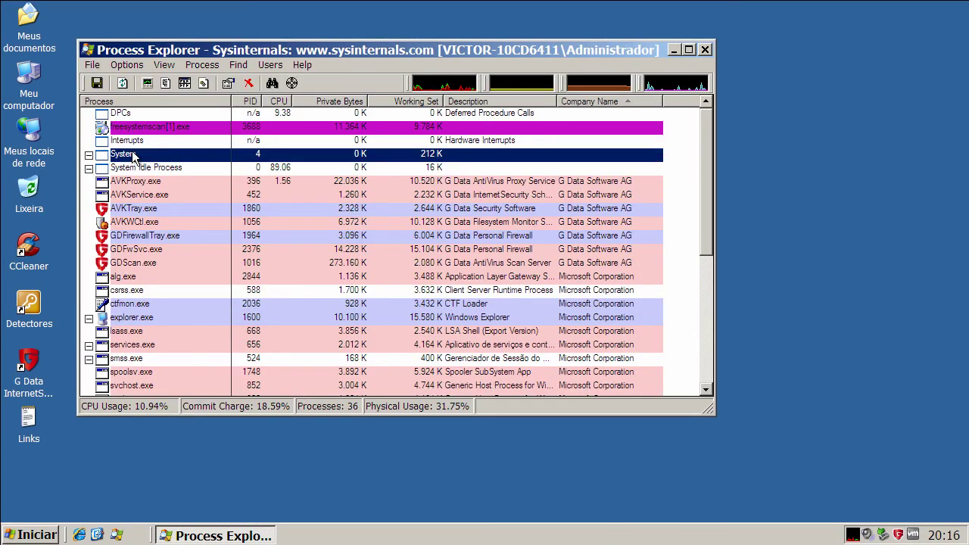
left_click(130, 141)
left_click(130, 127)
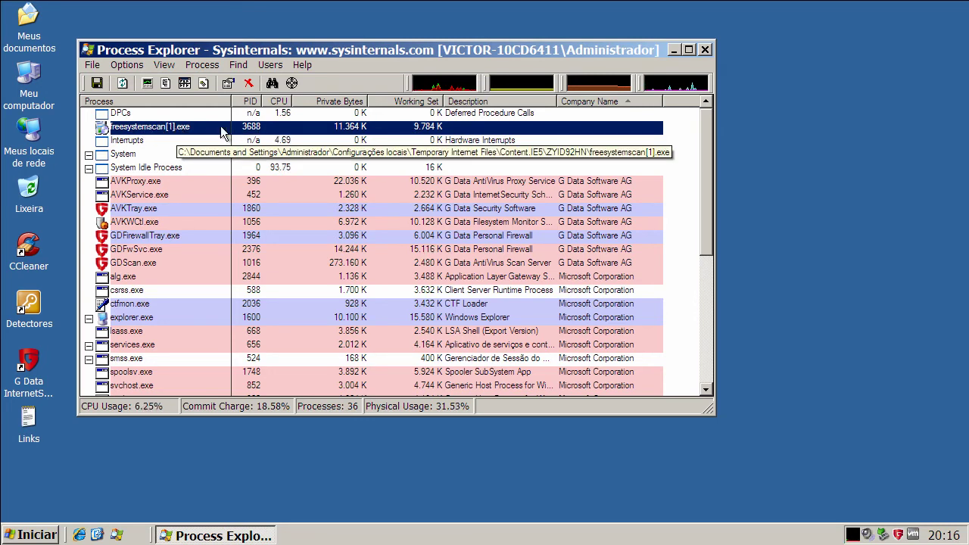
left_click(671, 51)
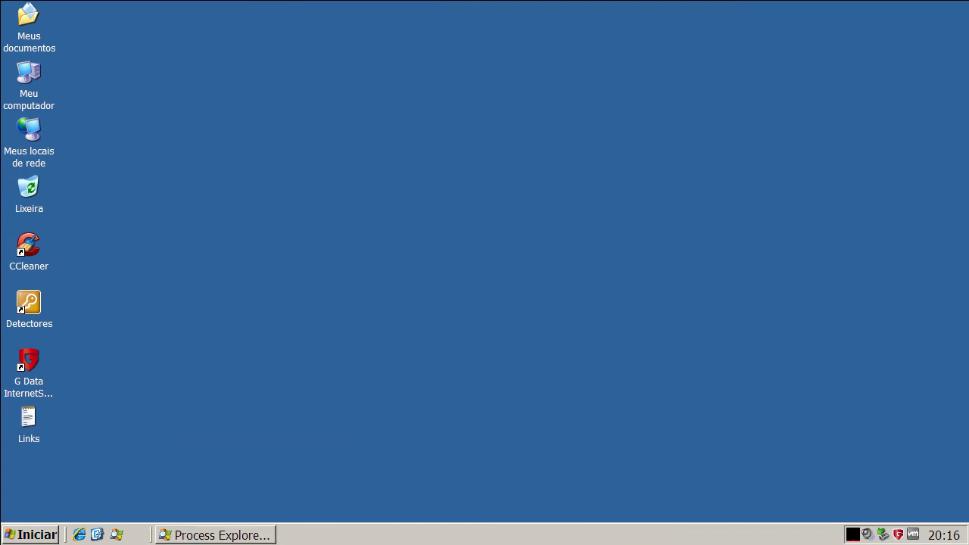
Step: Start G Data InternetSecurity 2012 Beta, run a virus check of the whole computer, and close the completed scan and program
right_click(899, 535)
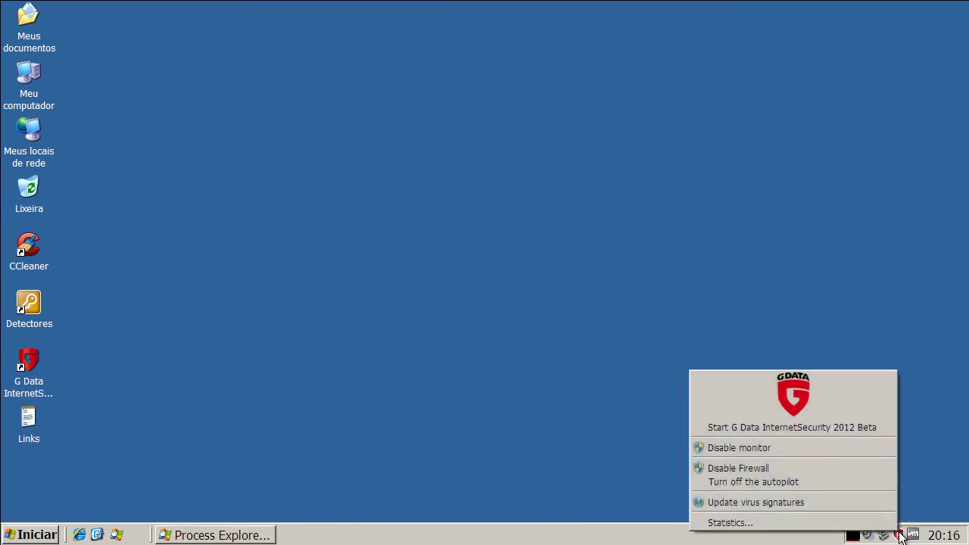
left_click(823, 428)
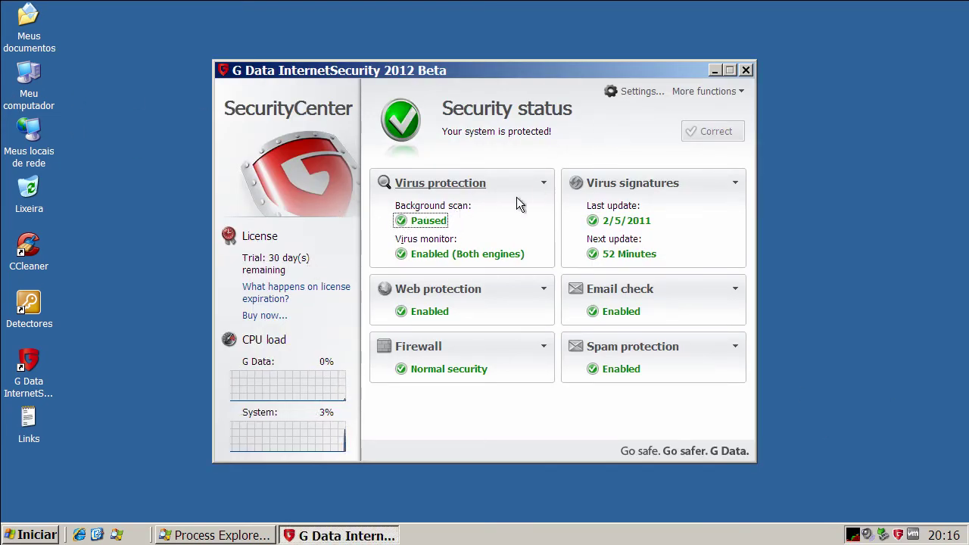
left_click(541, 186)
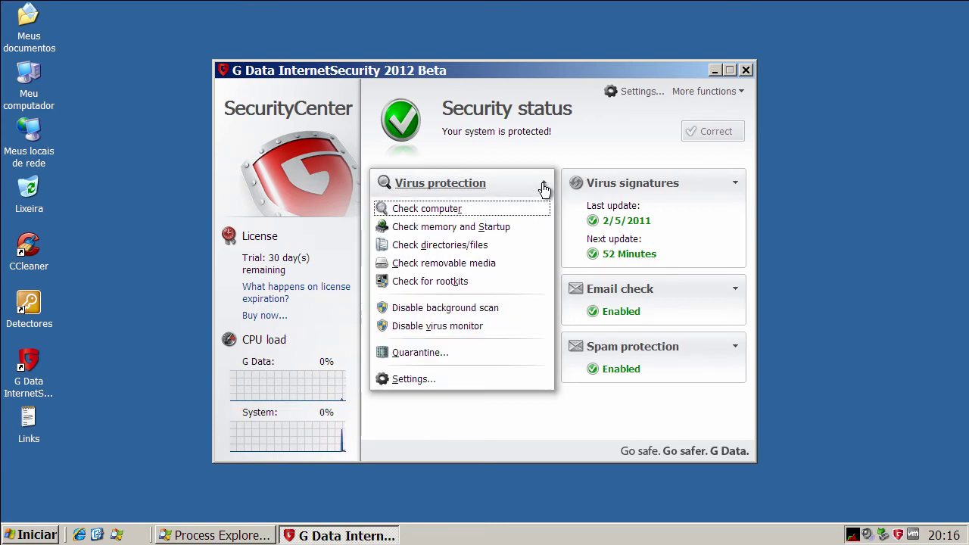
left_click(452, 213)
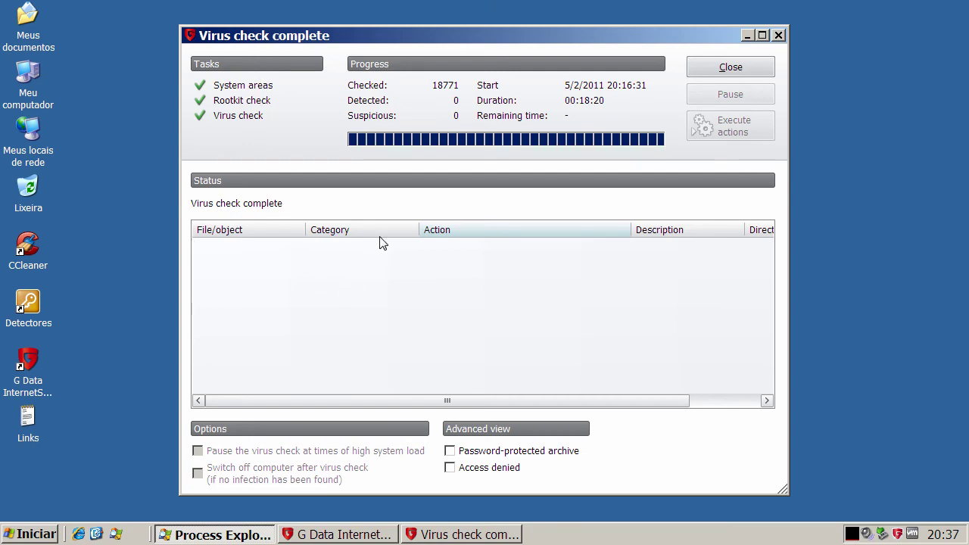
left_click(744, 68)
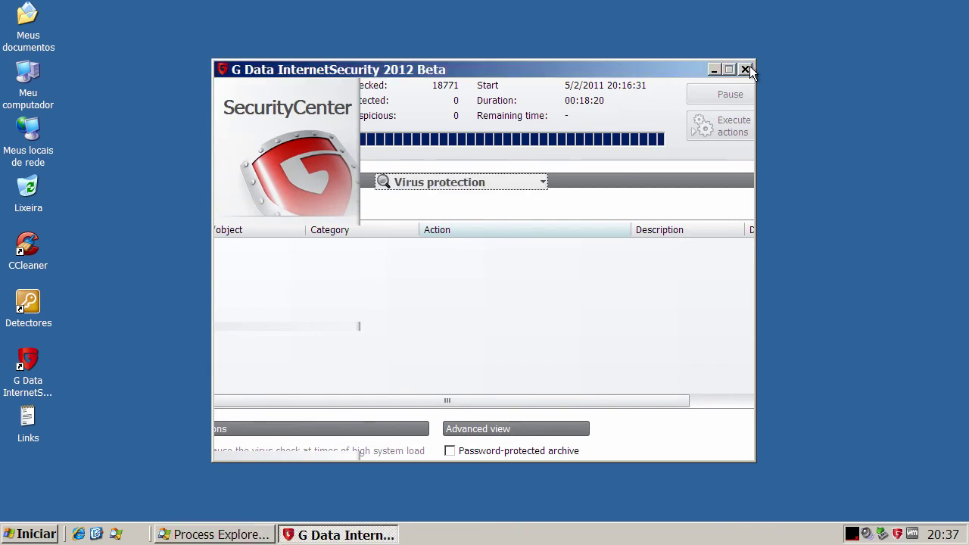
left_click(745, 69)
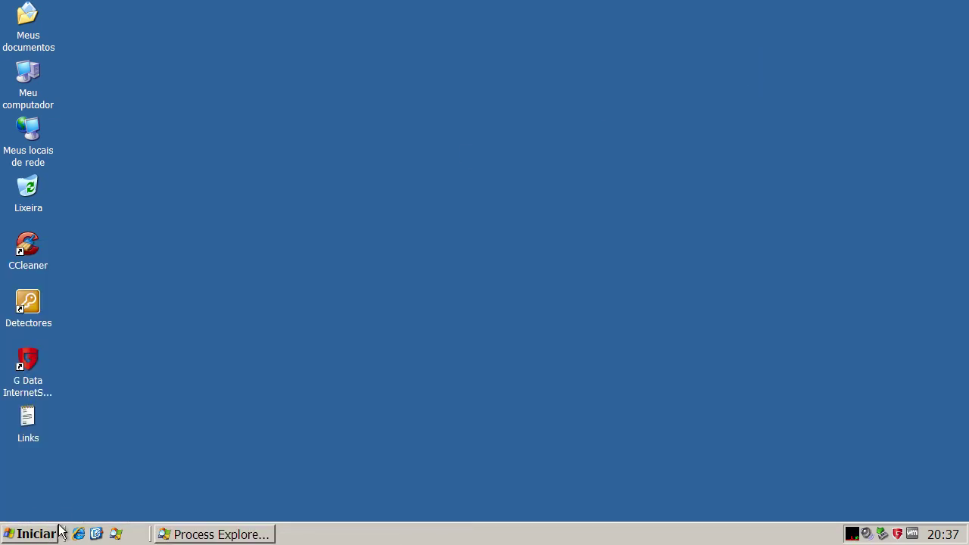
Step: Restart the computer
left_click(44, 536)
left_click(92, 515)
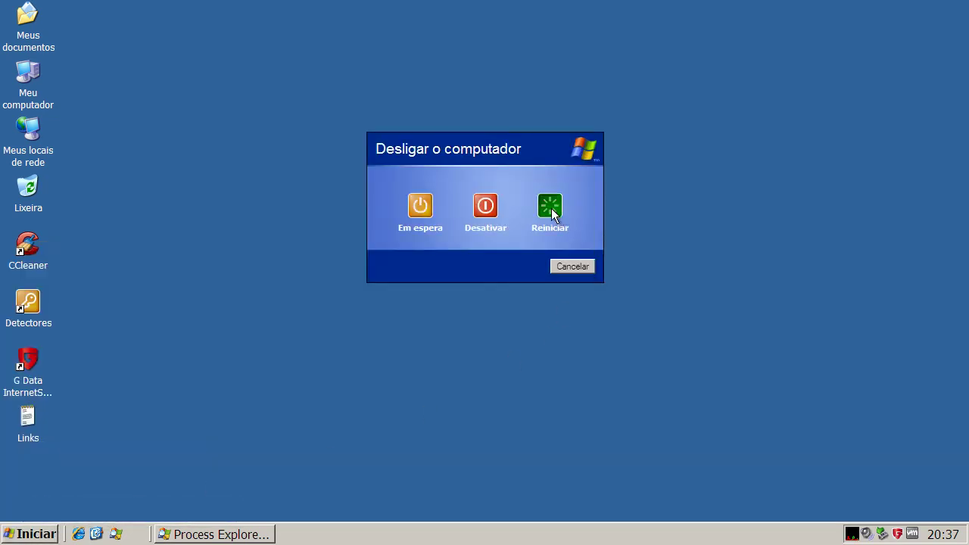
left_click(550, 209)
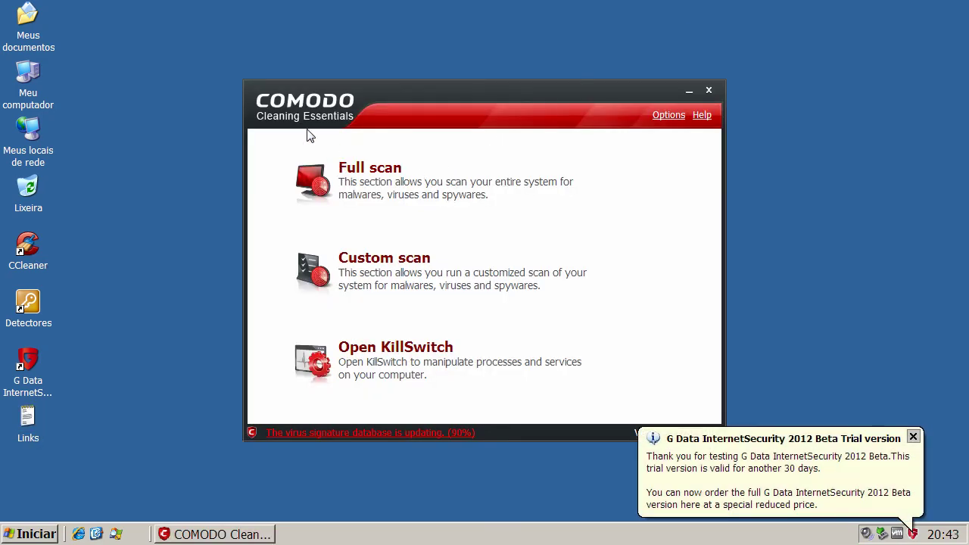
Step: Dismiss the G Data trial notice, start a Full scan in COMODO Cleaning Essentials and accept the restart for rootkit scanning
left_click(914, 439)
left_click(348, 194)
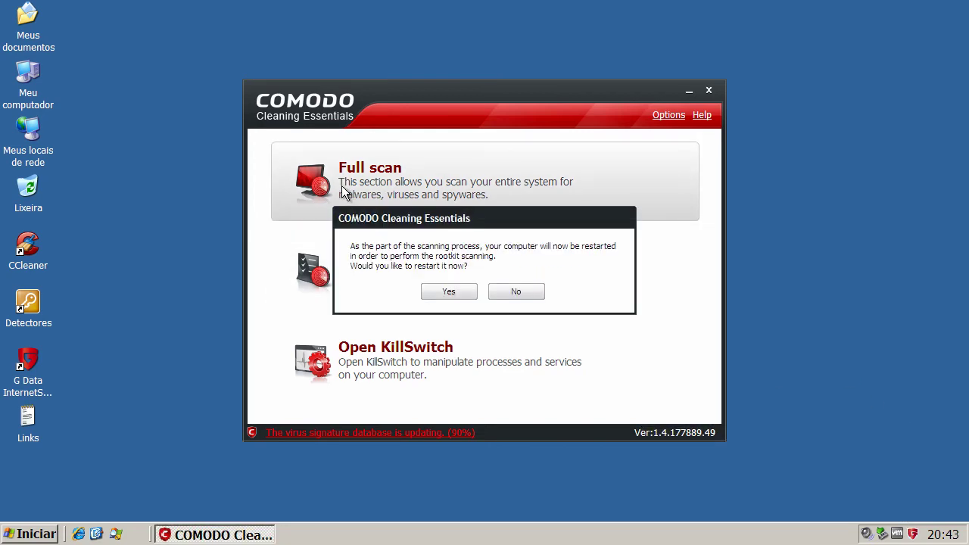
left_click(437, 294)
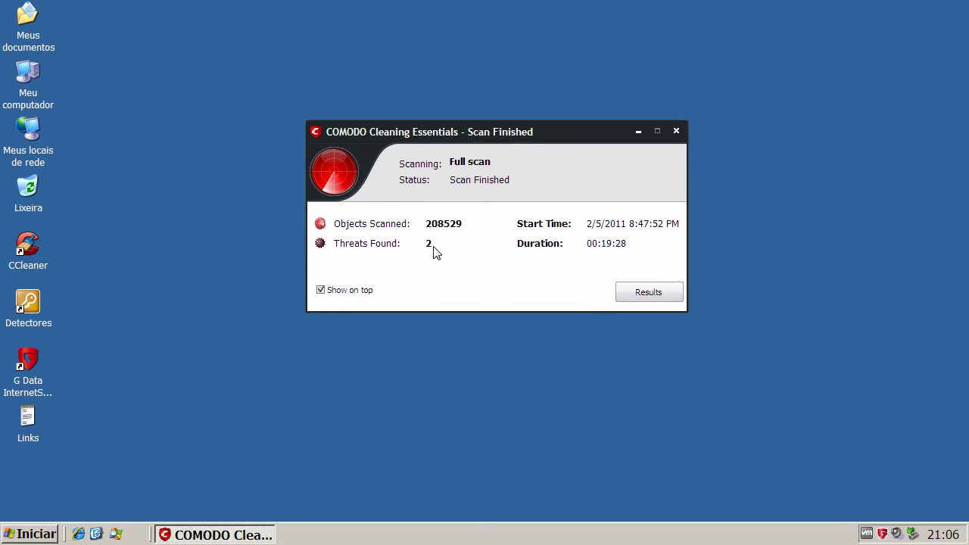
Step: Open the COMODO scan results, move the rundll32.exe error dialog aside, and examine the paths of the detected files
left_click(650, 293)
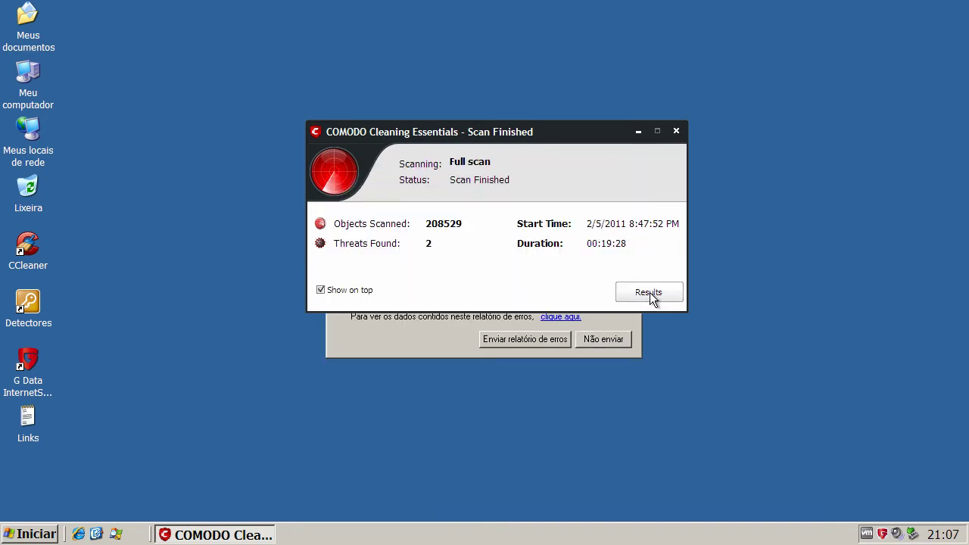
left_click(602, 340)
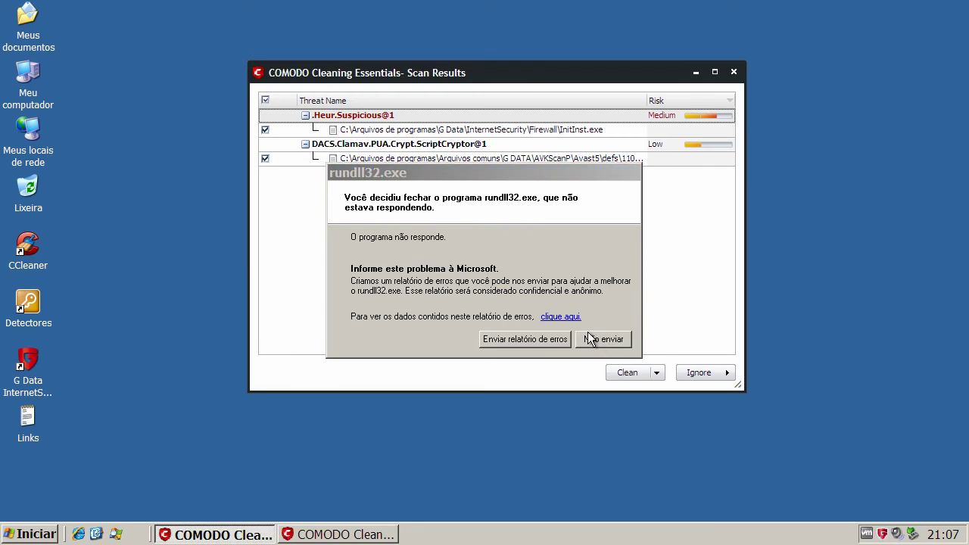
left_click_drag(582, 179, 910, 524)
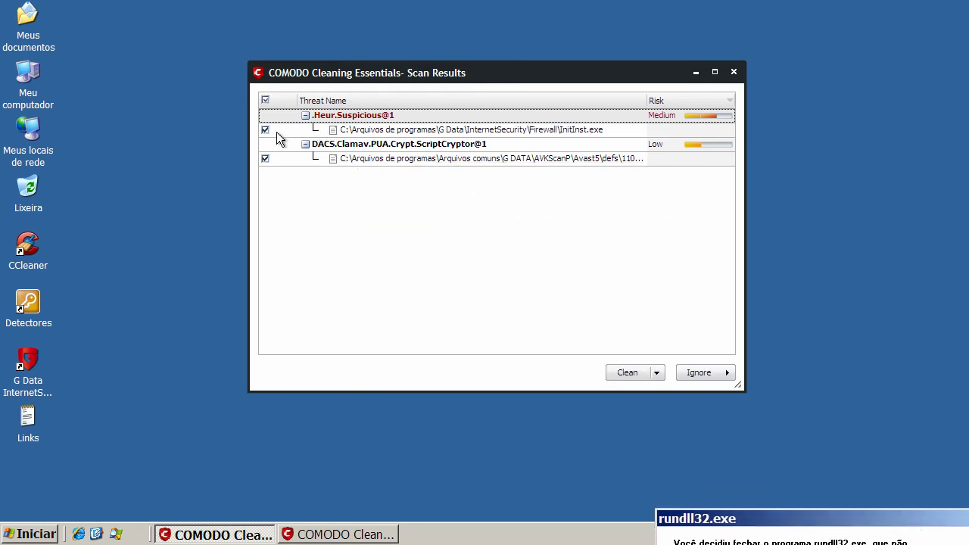
left_click(577, 133)
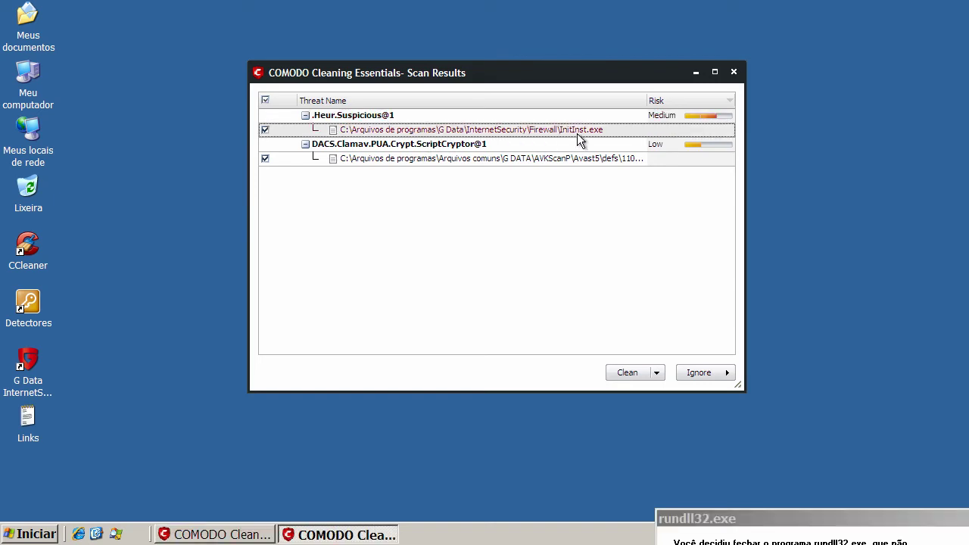
left_click(588, 160)
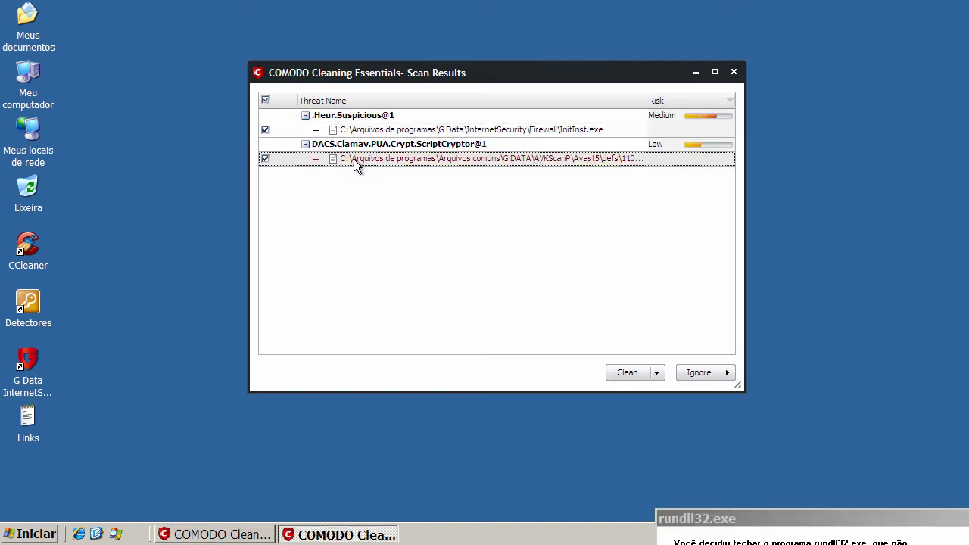
left_click(338, 133)
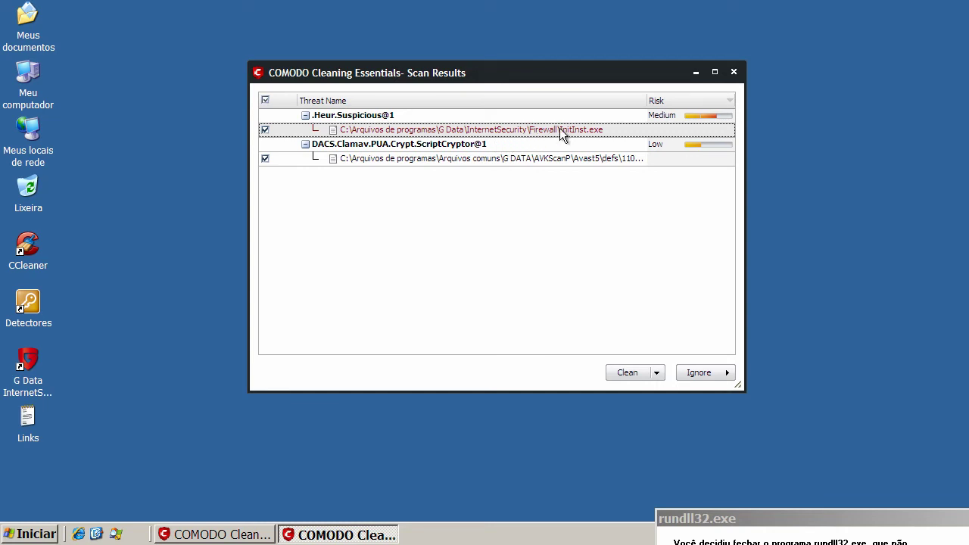
left_click(365, 157)
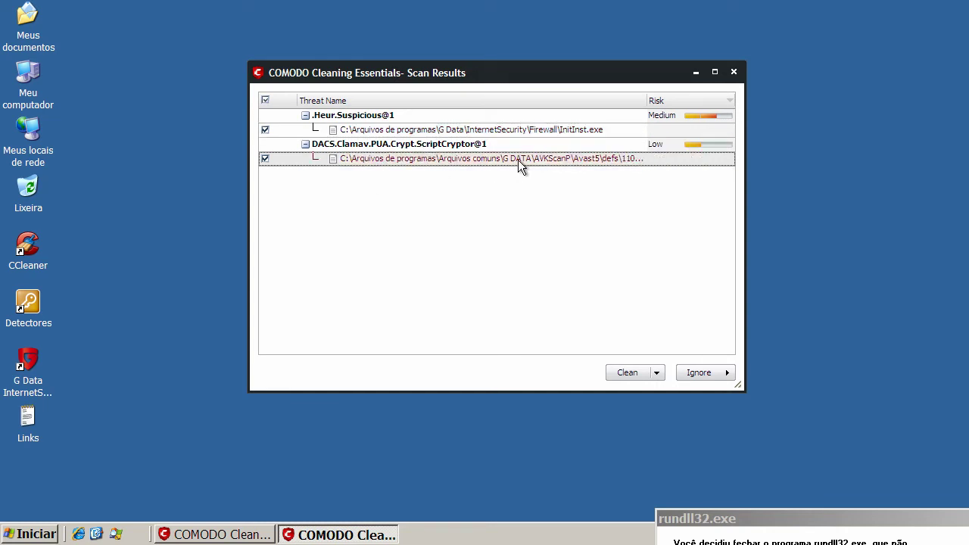
Step: Clean the checked Heur.Suspicious@1 and DACS.Clamav.PUA.Crypt.ScriptCryptor@1 threats and decline to send the rundll32.exe error report
left_click(627, 373)
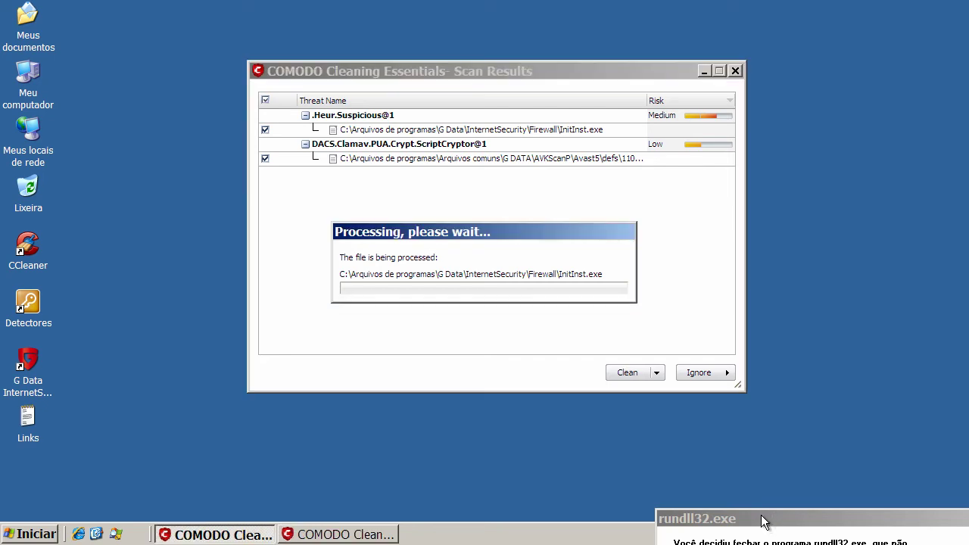
left_click_drag(765, 521, 764, 359)
left_click(936, 529)
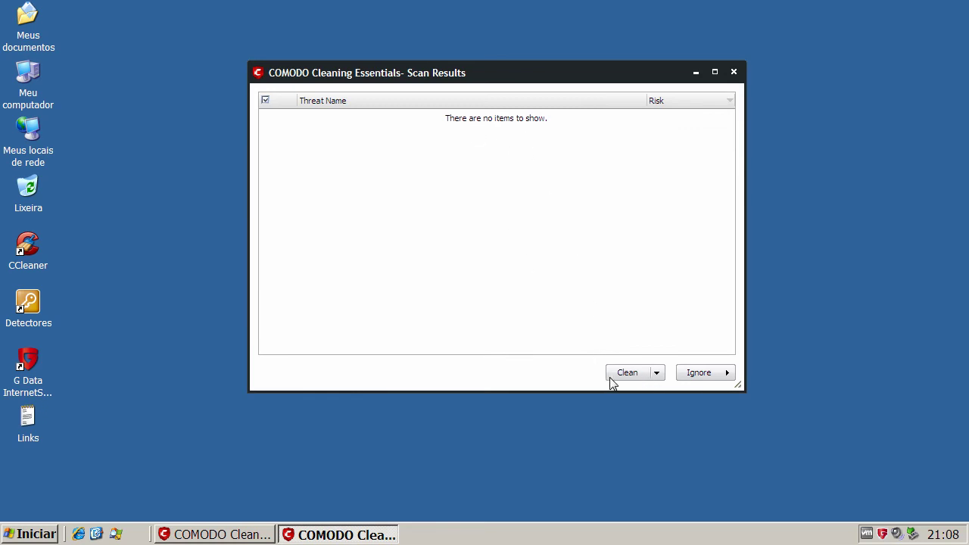
Step: Close the scan results and accept restarting the computer to verify threat removal and scan for hidden services
left_click(701, 375)
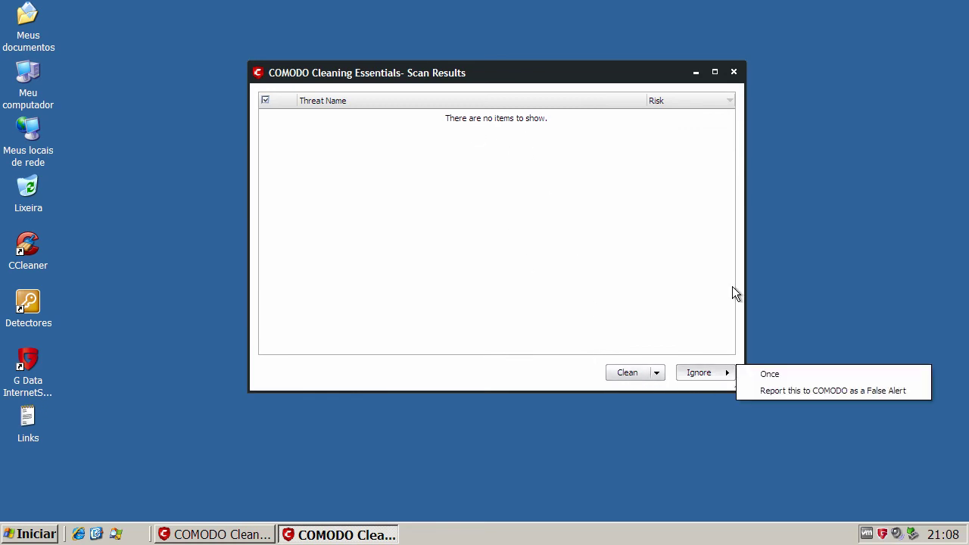
left_click(734, 70)
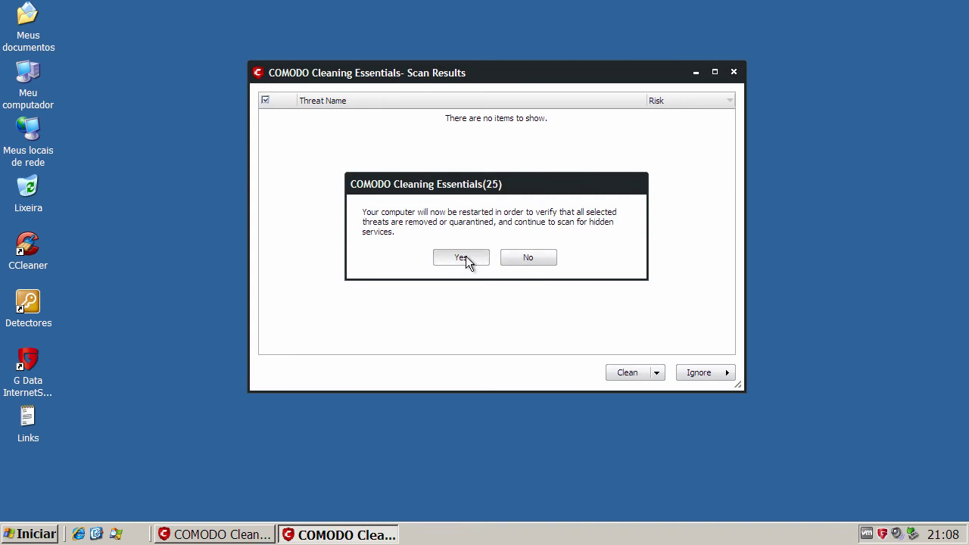
left_click(461, 257)
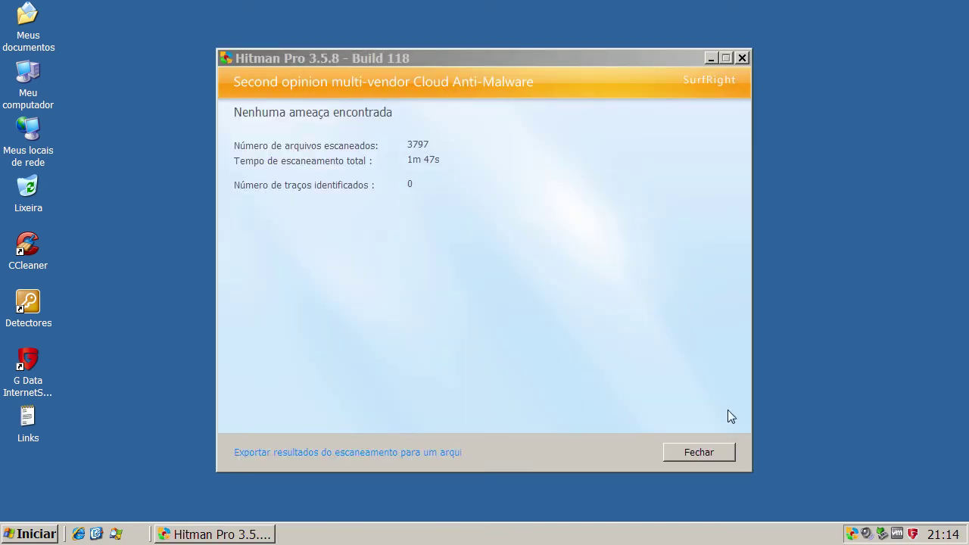
Step: Close the Hitman Pro results, launch Malwarebytes from the Ferramentas folder and accept updating its outdated database
left_click(695, 453)
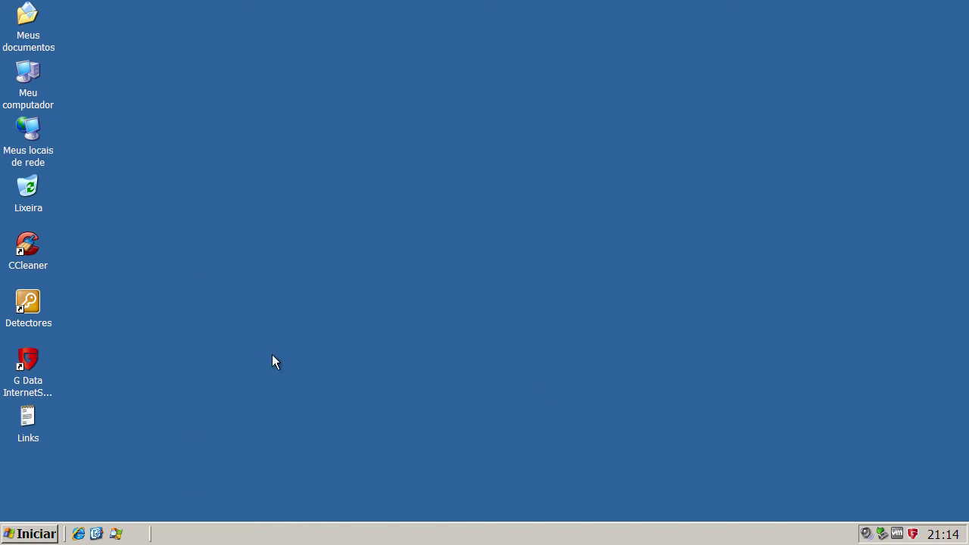
double_click(40, 300)
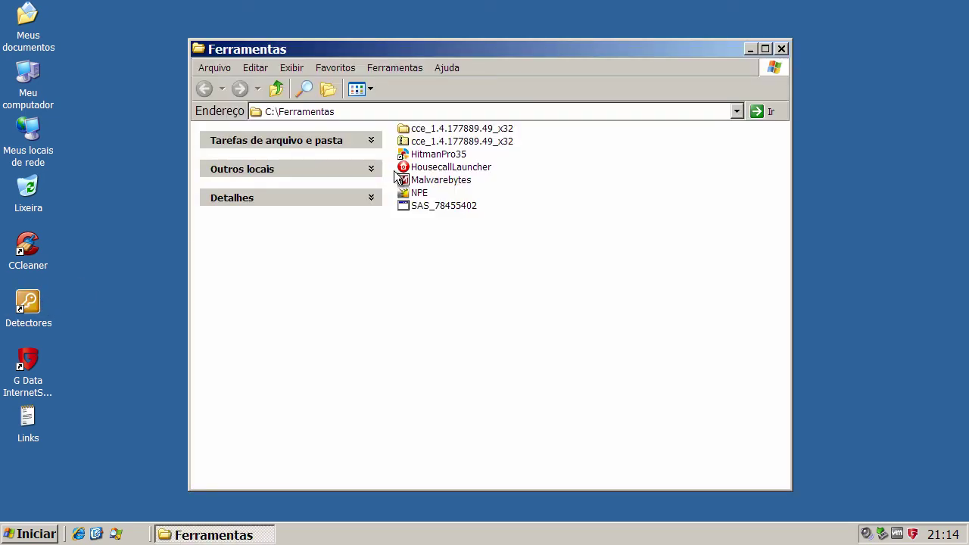
right_click(423, 182)
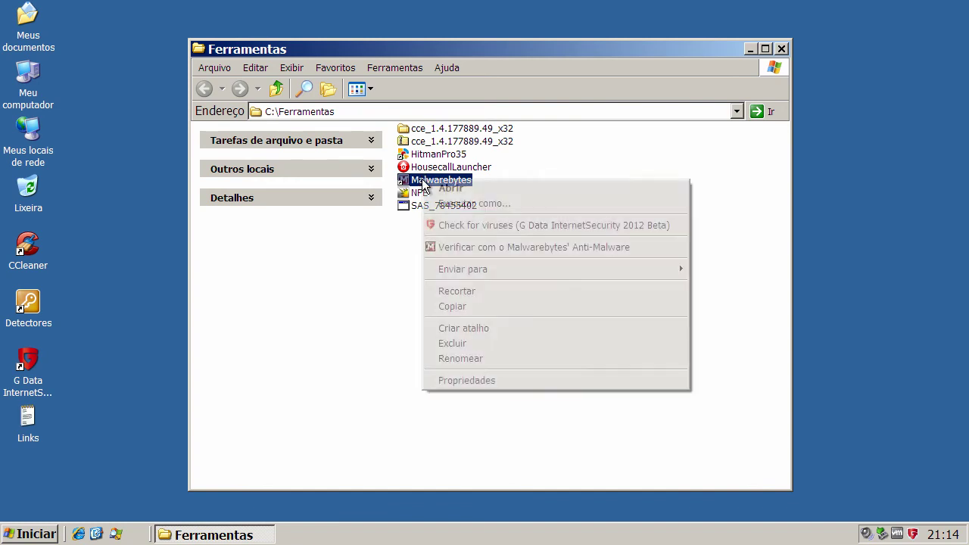
left_click(448, 189)
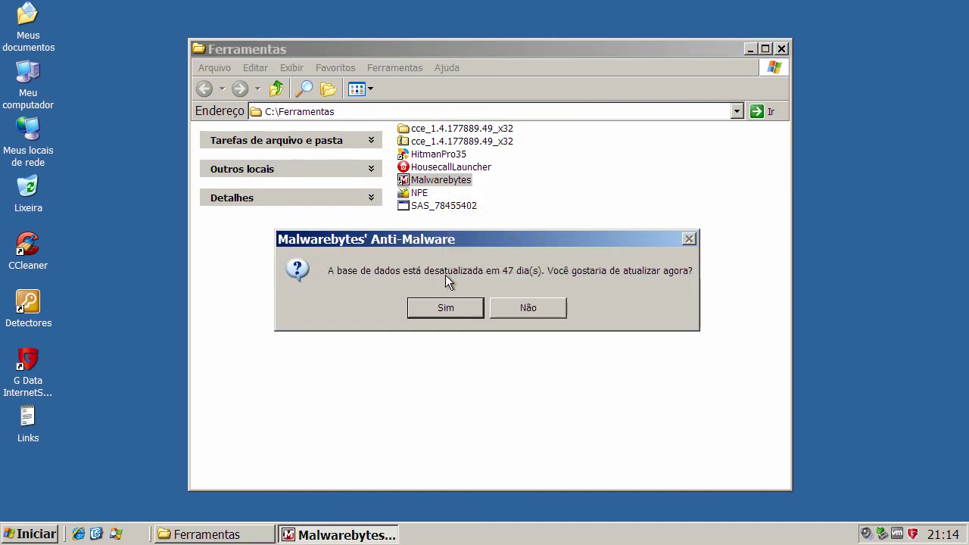
left_click(446, 305)
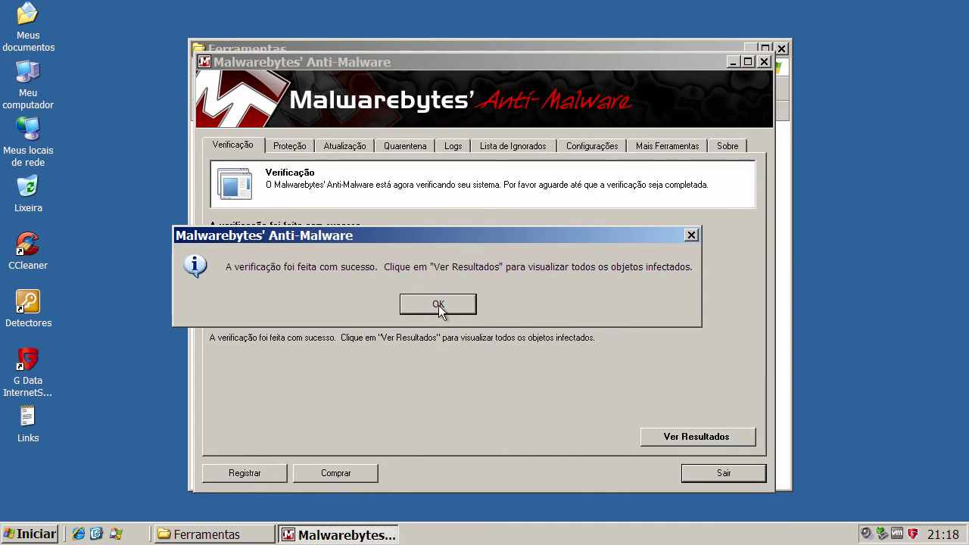
Step: Dismiss the Malwarebytes scan-complete notice, open the results and widen the Fabricante and Ítem columns
left_click(437, 306)
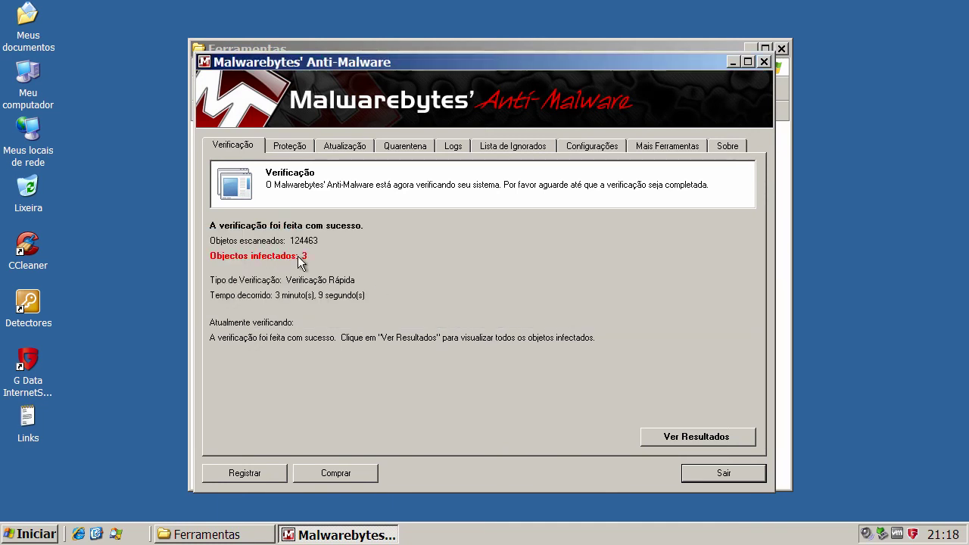
left_click(701, 433)
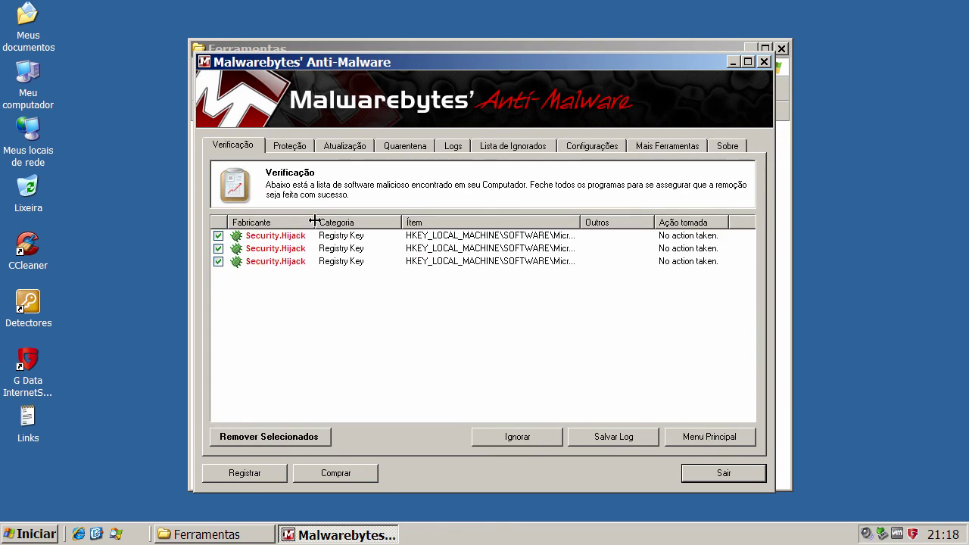
left_click_drag(315, 220, 388, 220)
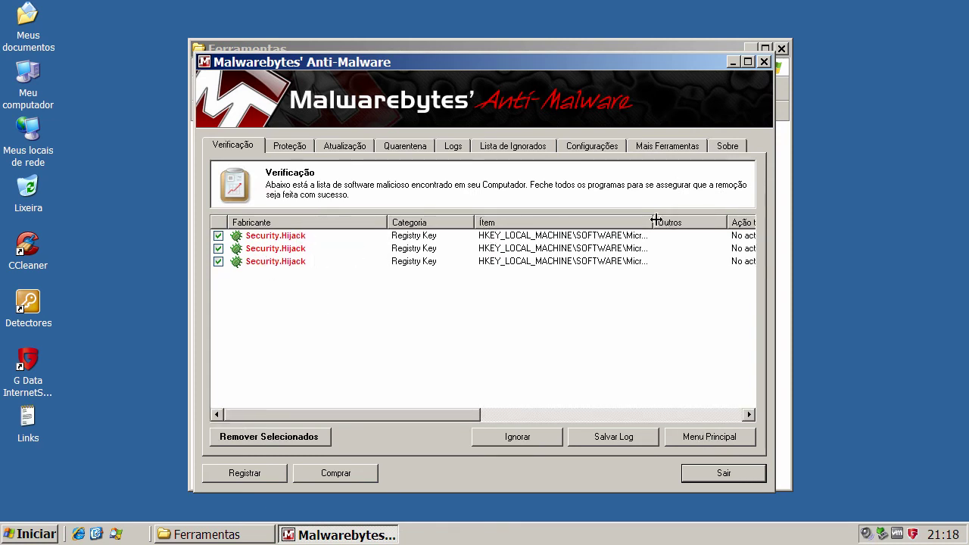
left_click_drag(655, 220, 761, 221)
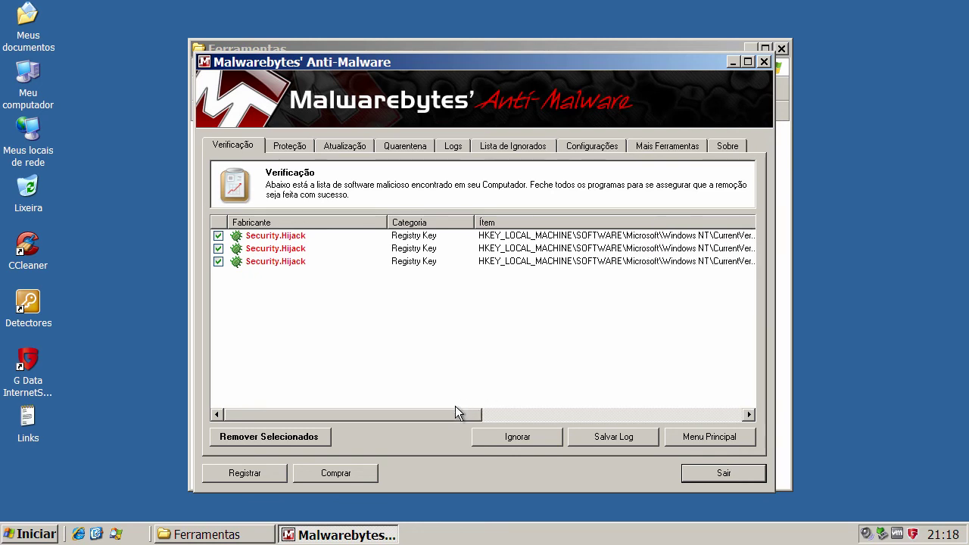
left_click_drag(455, 413, 356, 413)
Step: Examine the Security.Hijack registry key entries in the Malwarebytes results one by one
key("Tab")
key("Down")
key("Down")
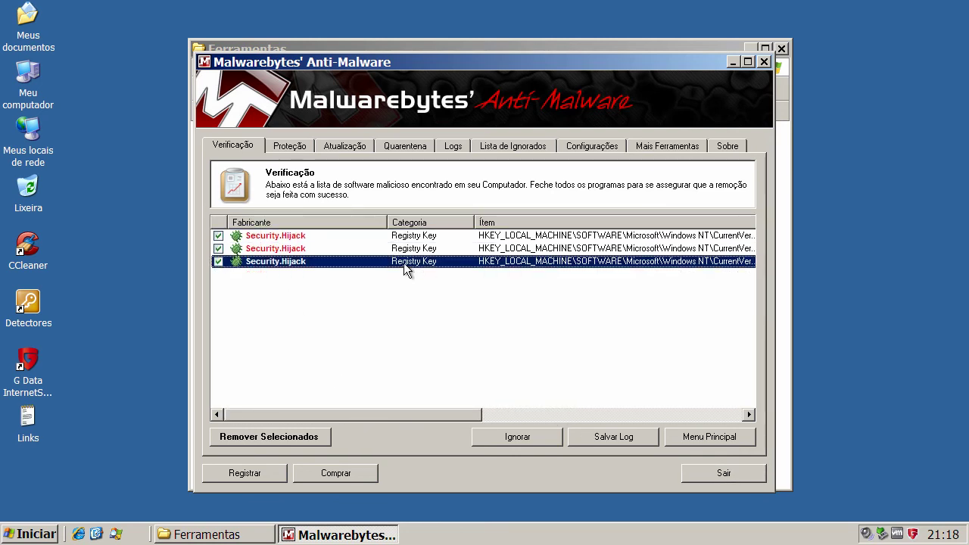
key("Up")
key("Up")
key("Down")
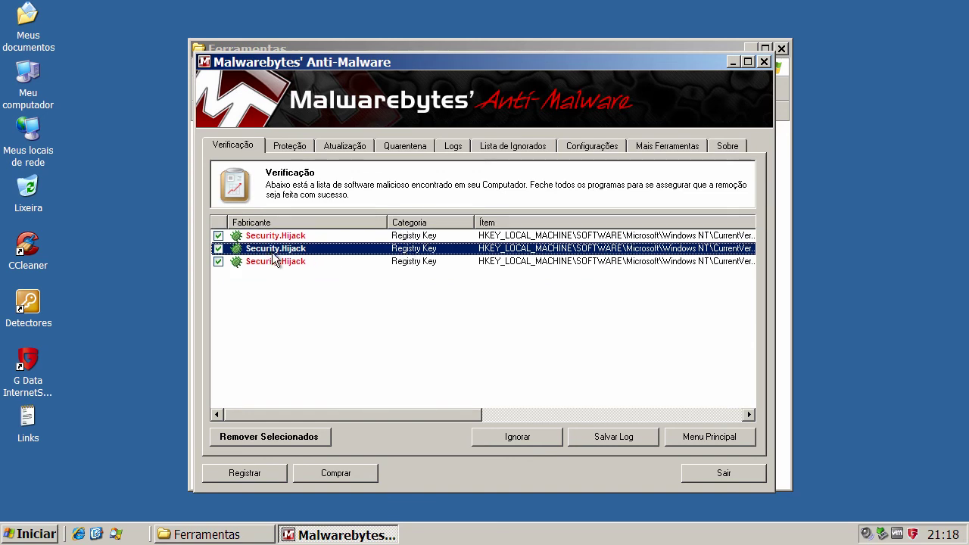
left_click(275, 262)
left_click(284, 249)
left_click(284, 261)
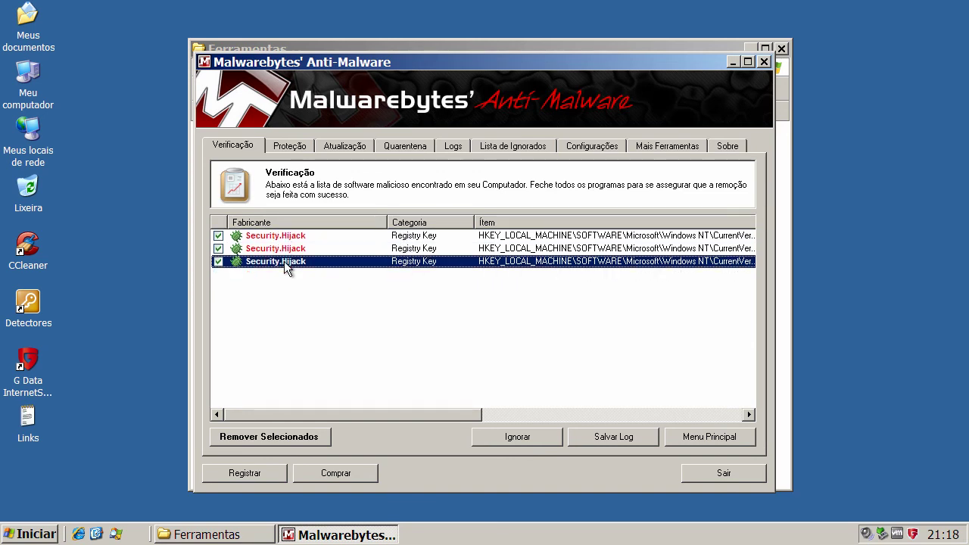
left_click(284, 249)
key("Up")
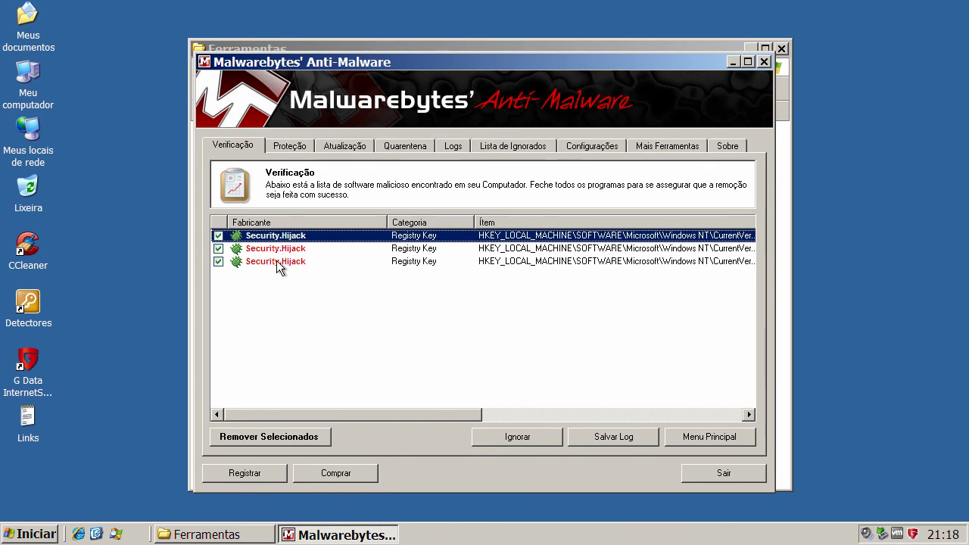
Step: Remove the checked Security.Hijack registry keys, close the removal log and exit Malwarebytes
left_click(305, 432)
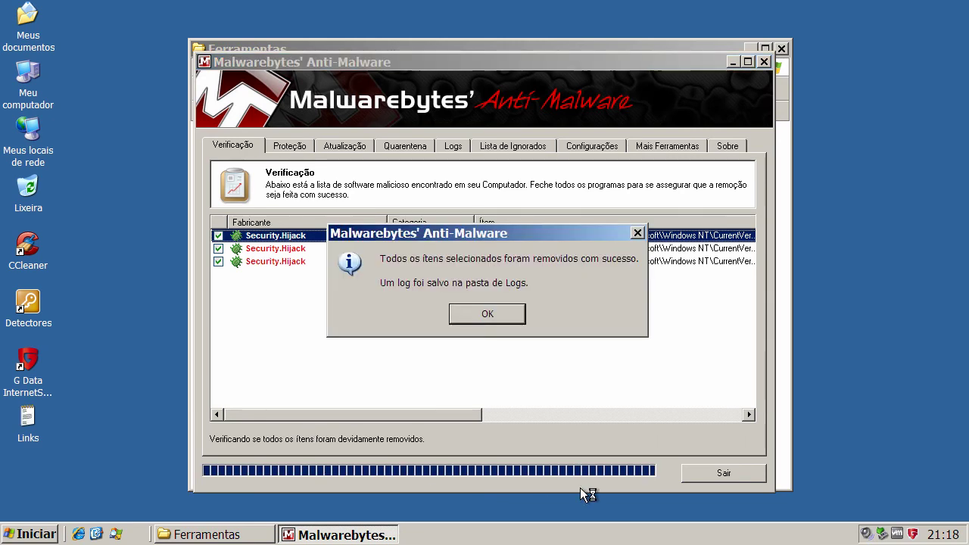
key("Return")
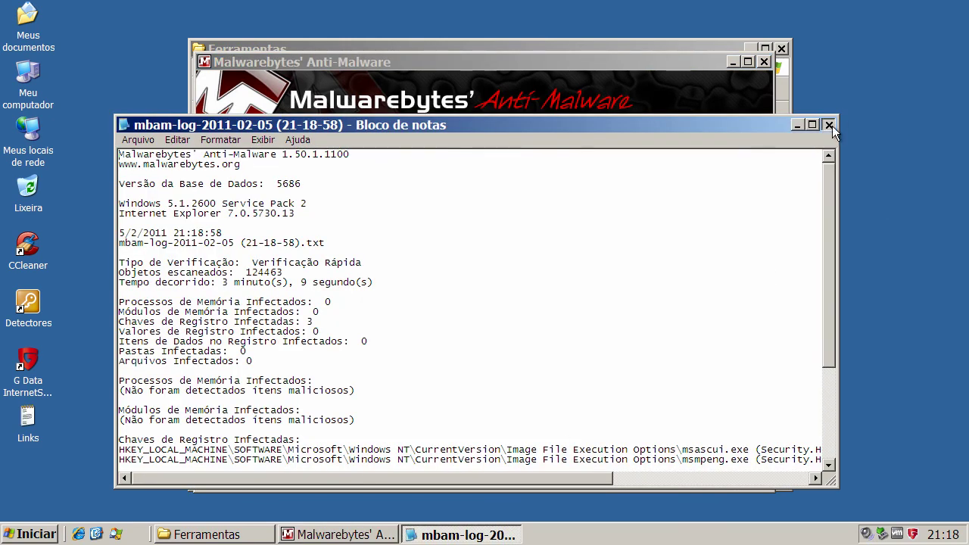
left_click(828, 125)
left_click(460, 313)
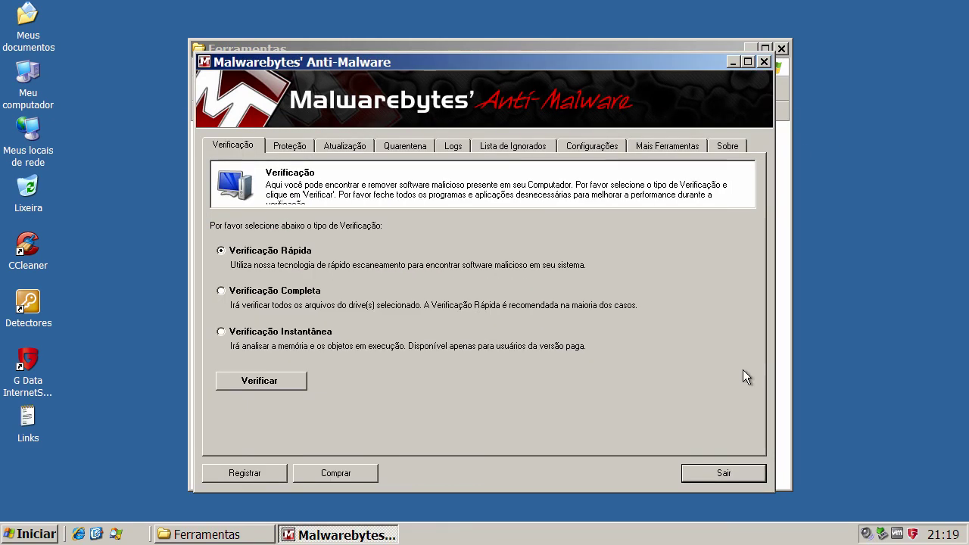
left_click(724, 473)
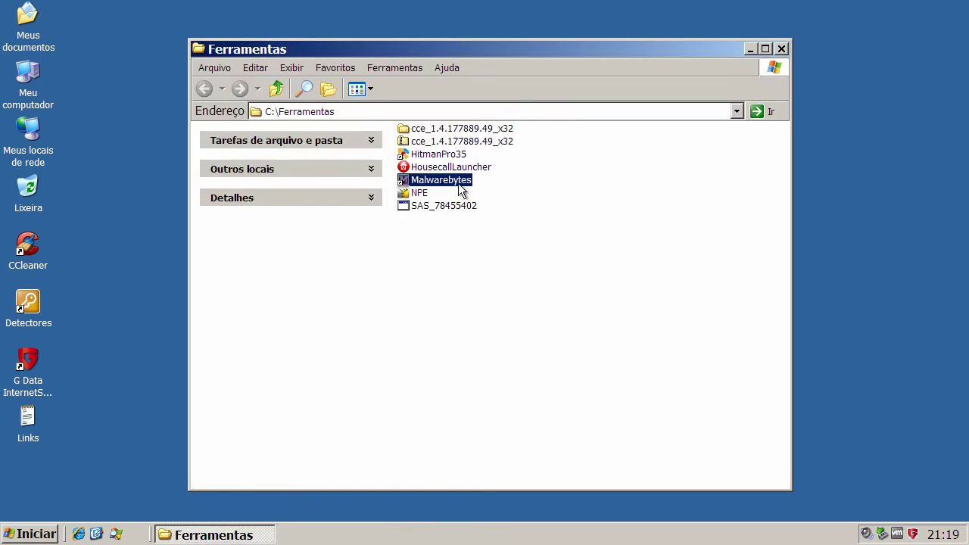
Step: Run SAS_78455402 from the Ferramentas folder, then dismiss the SUPERAntiSpyware scan-complete notice and close the scanner
left_click(424, 206)
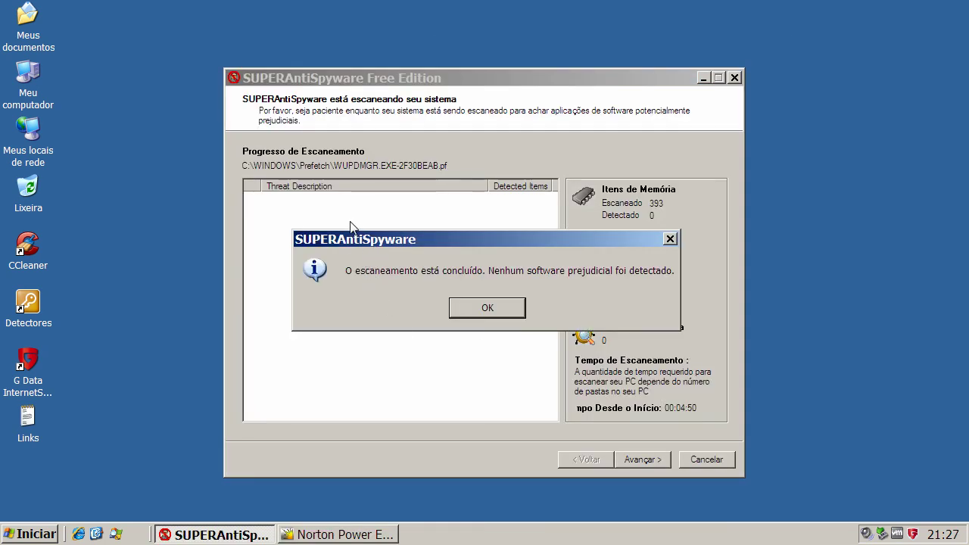
left_click(493, 311)
left_click(704, 459)
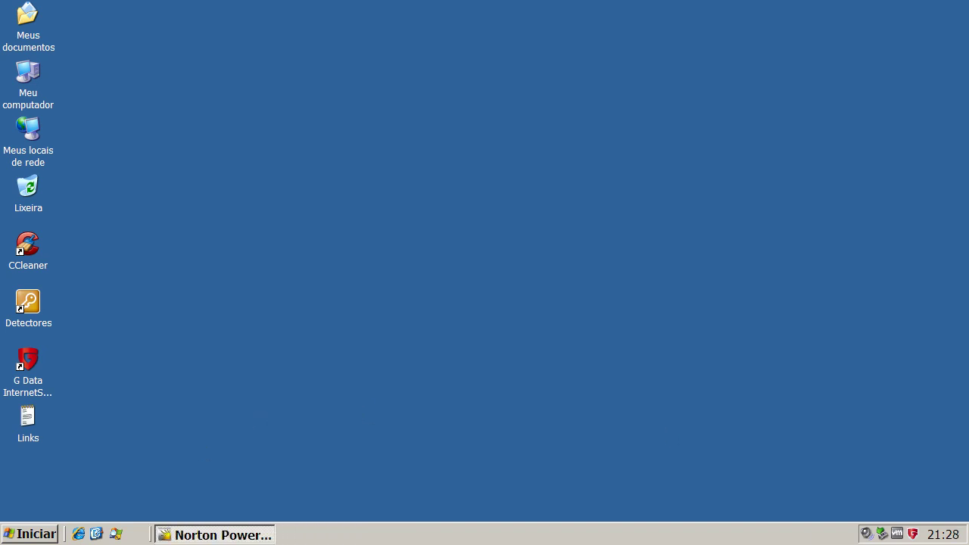
Step: Bring up the Norton Power Eraser scan results, acknowledge them and exit the program
left_click(231, 534)
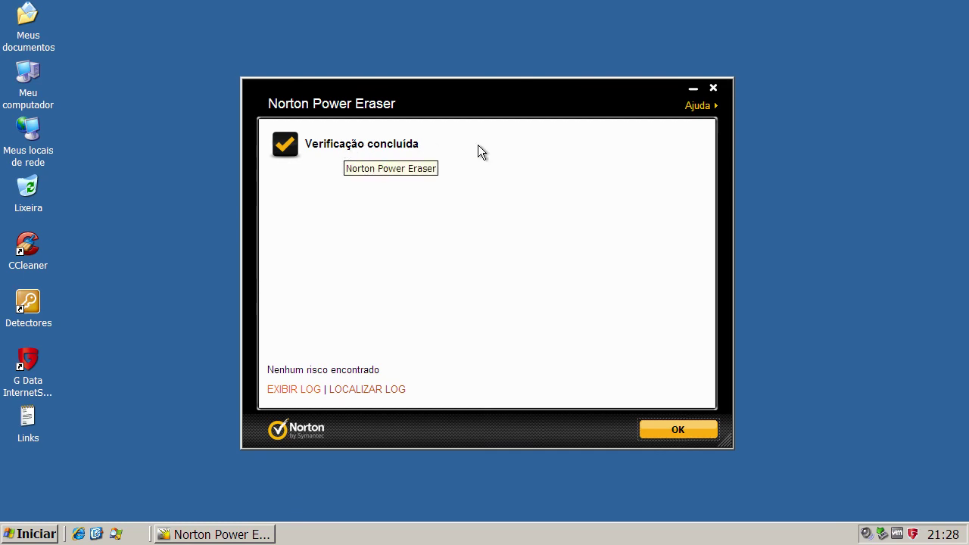
left_click(702, 430)
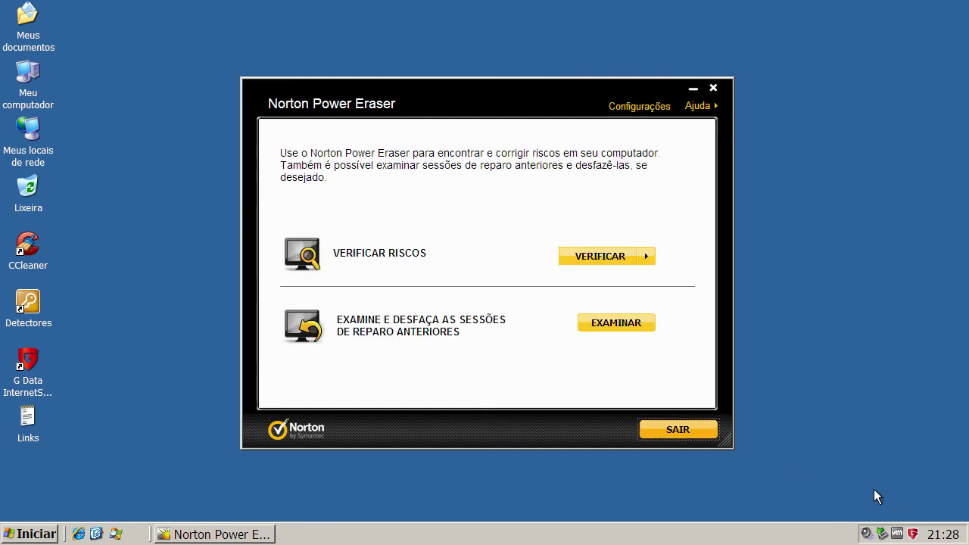
left_click(708, 433)
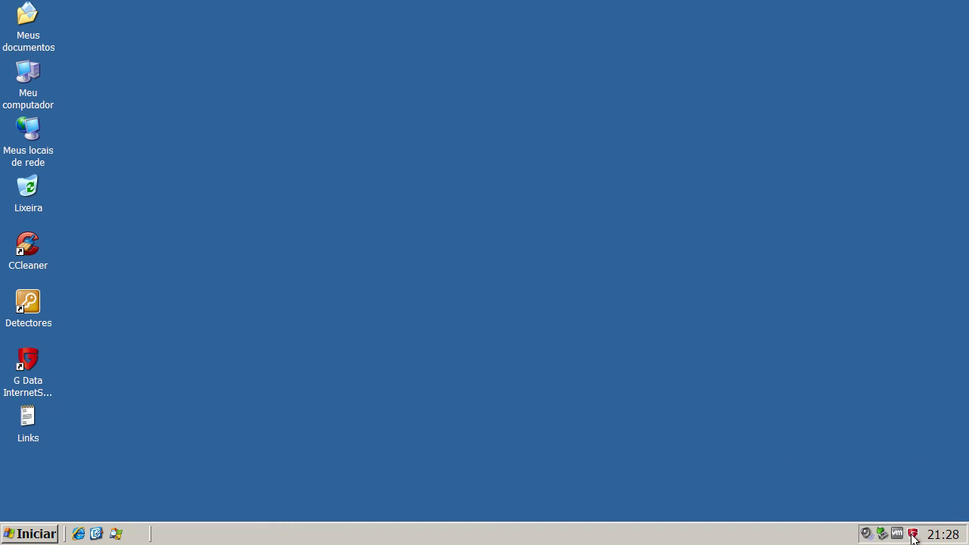